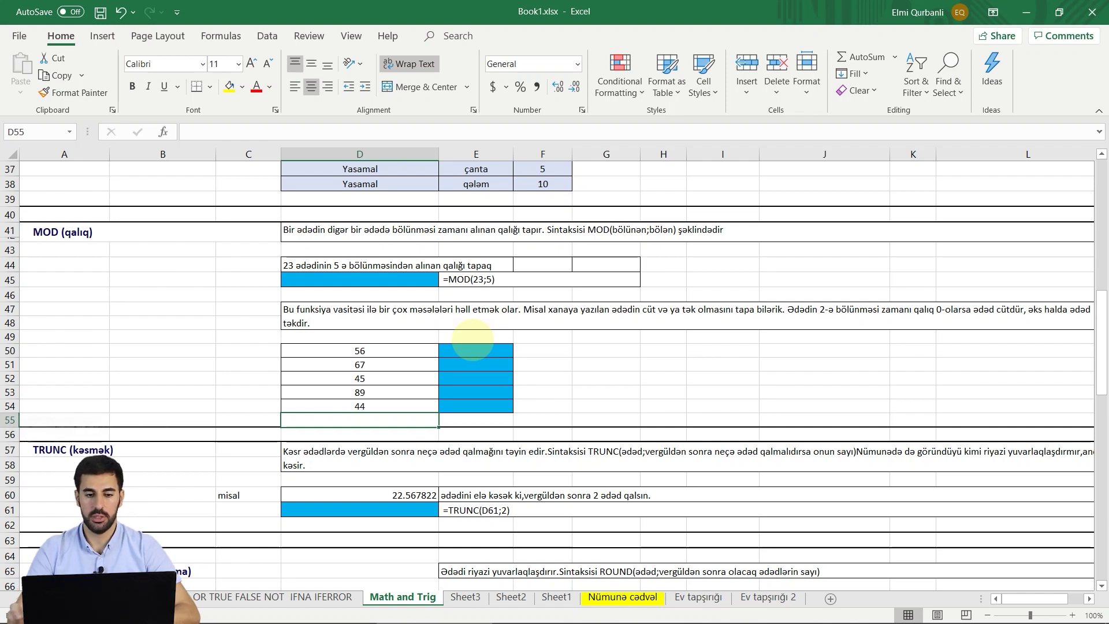
Enter =MOD(23,5) in D45 through Function Arguments so it returns 3.
click(378, 279)
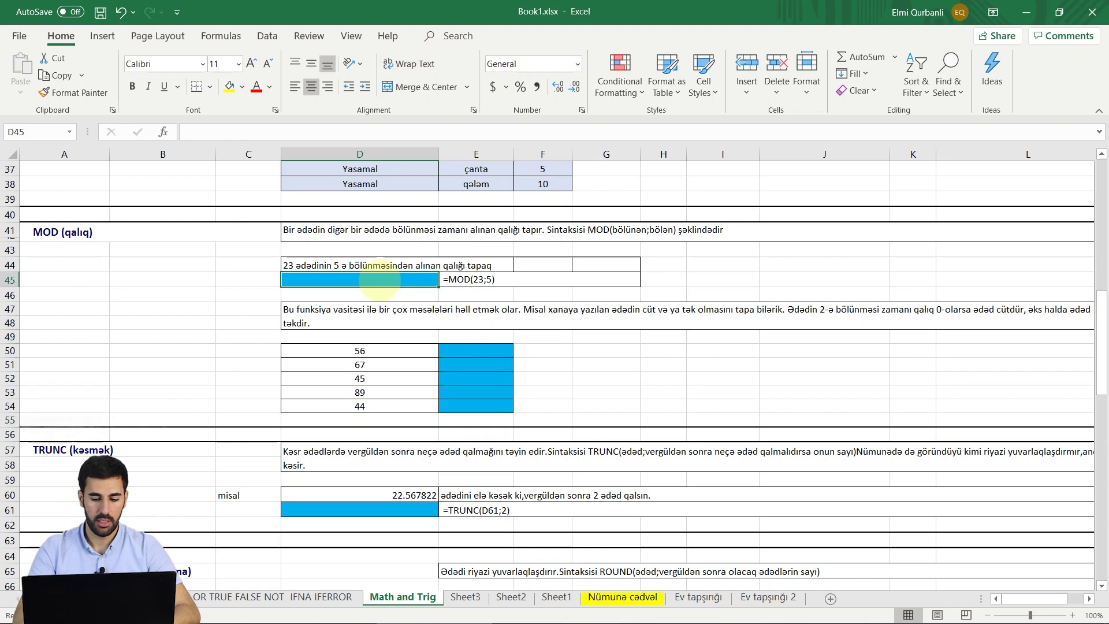
text(=mod)
key(Tab)
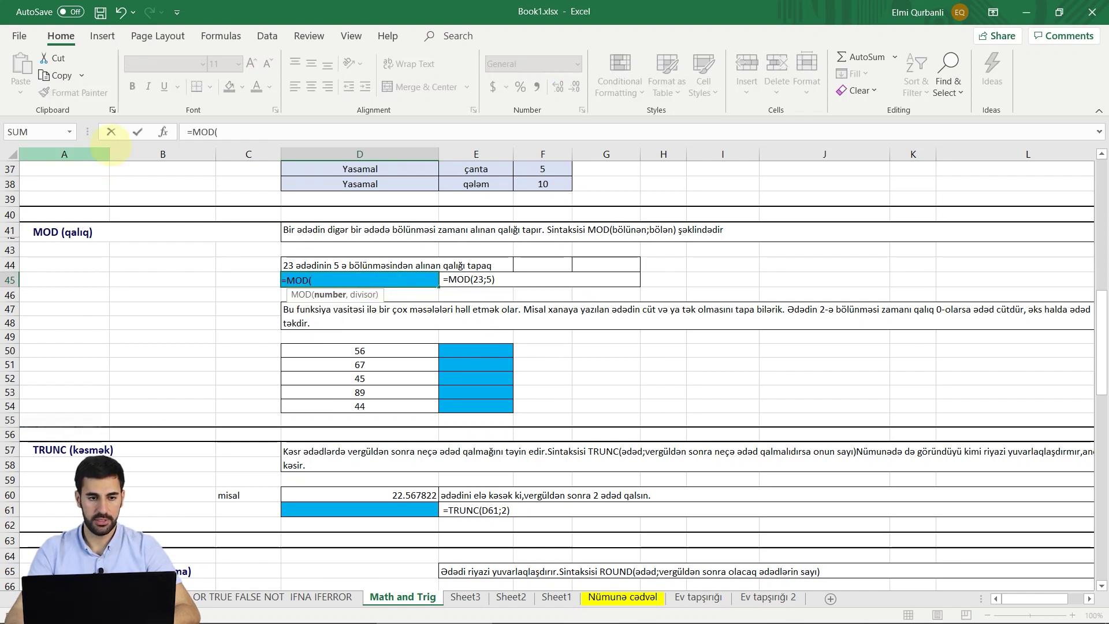
click(163, 132)
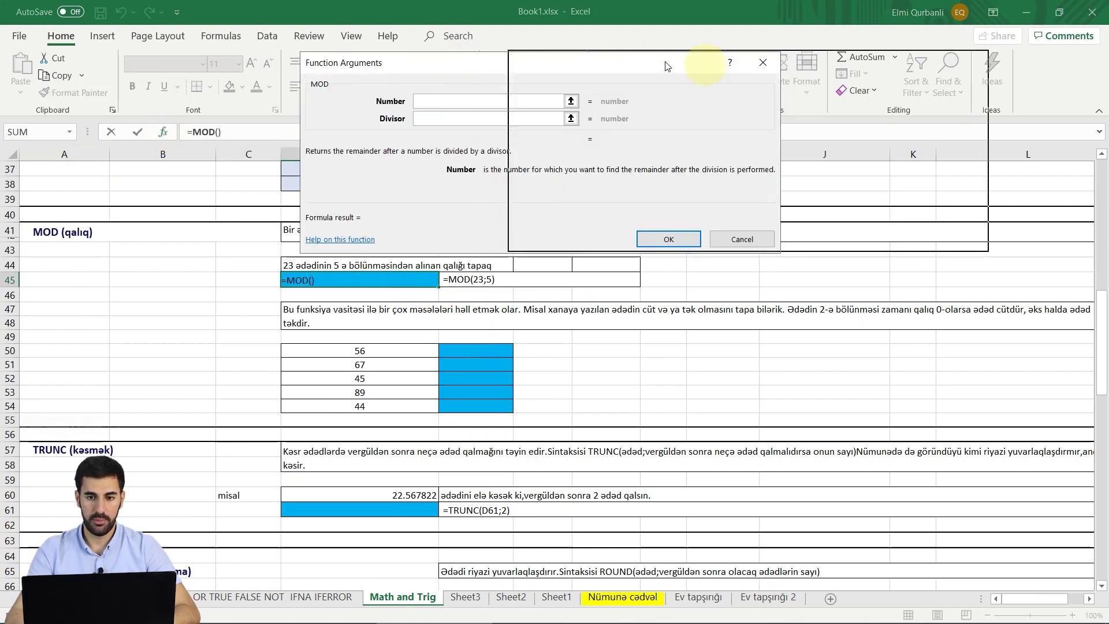
drag(456, 63, 711, 67)
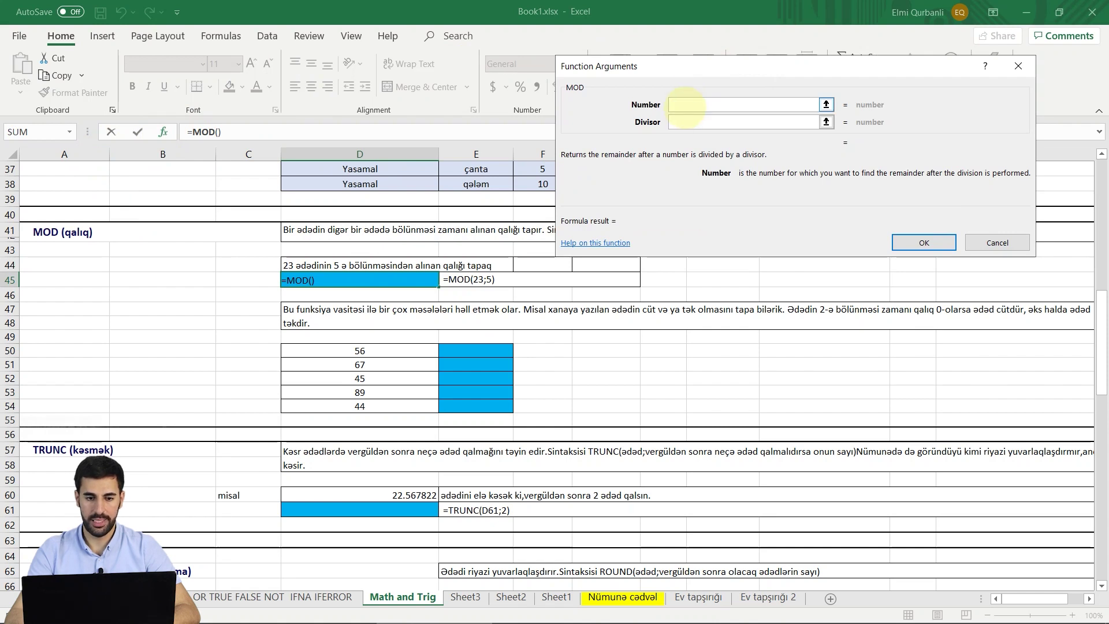
text(23)
key(Tab)
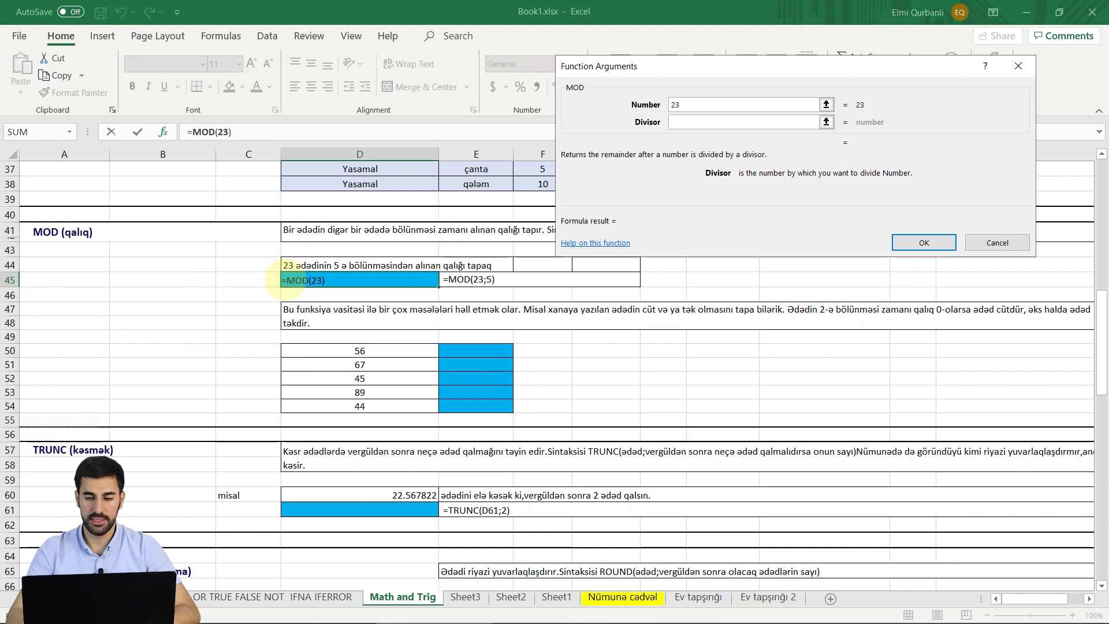
text(,5)
key(Return)
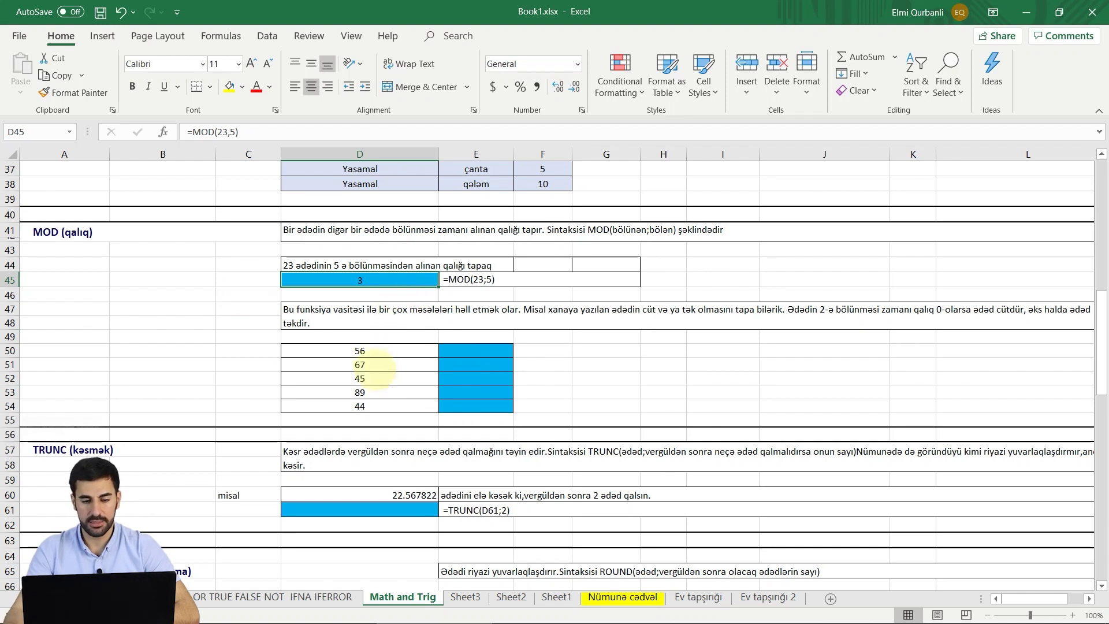
Highlight the numbers in D50:D54 and select the cells beside them.
drag(376, 351, 384, 406)
click(470, 350)
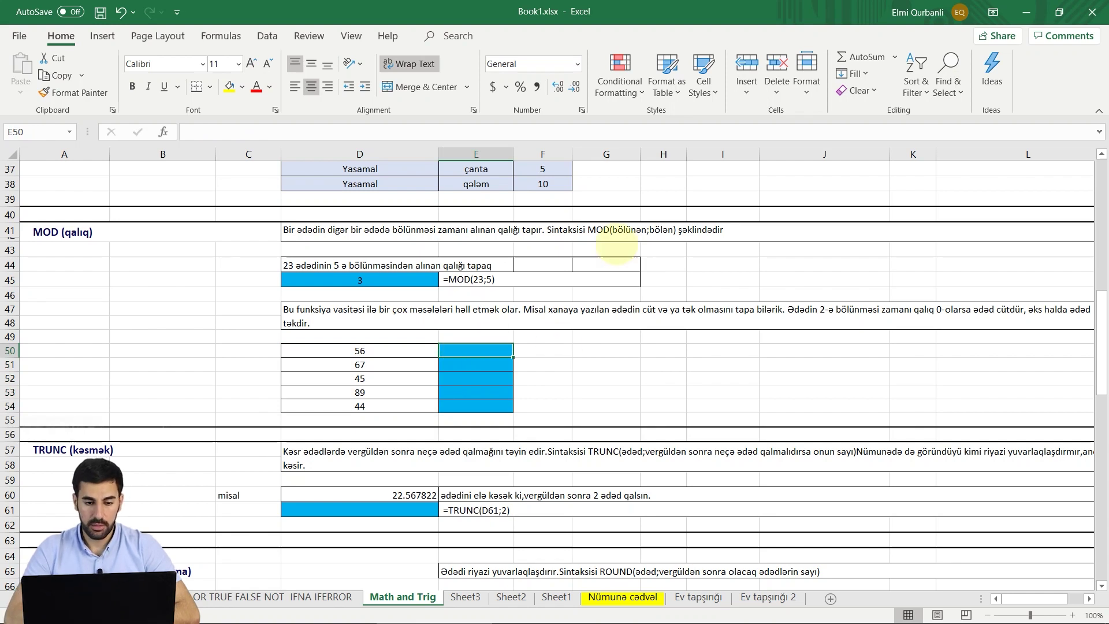
key(Right)
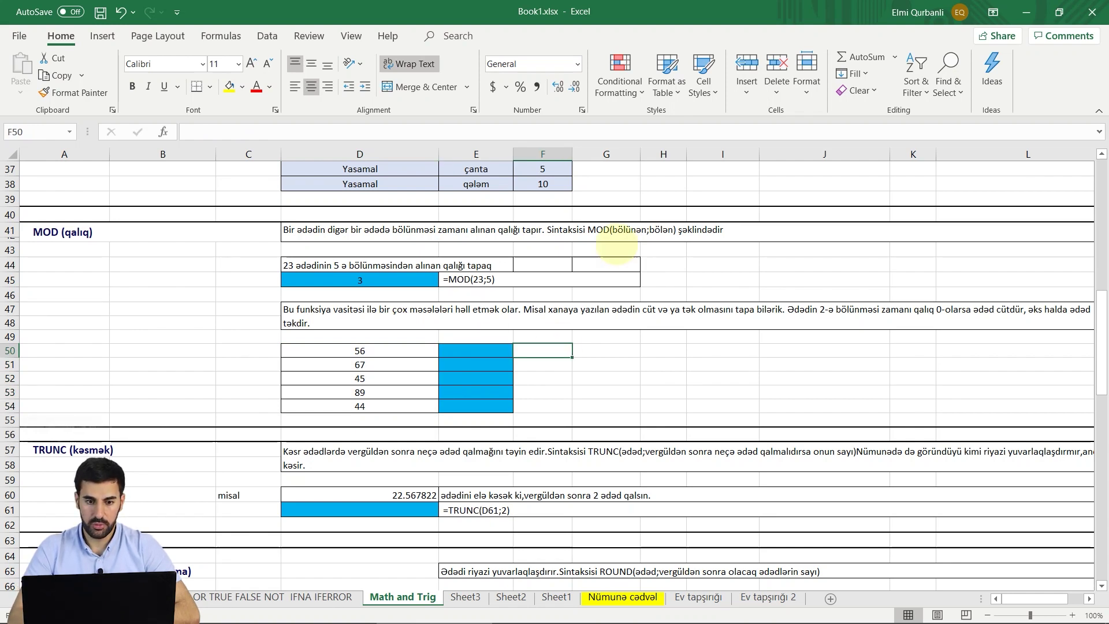
key(Left)
key(Left)
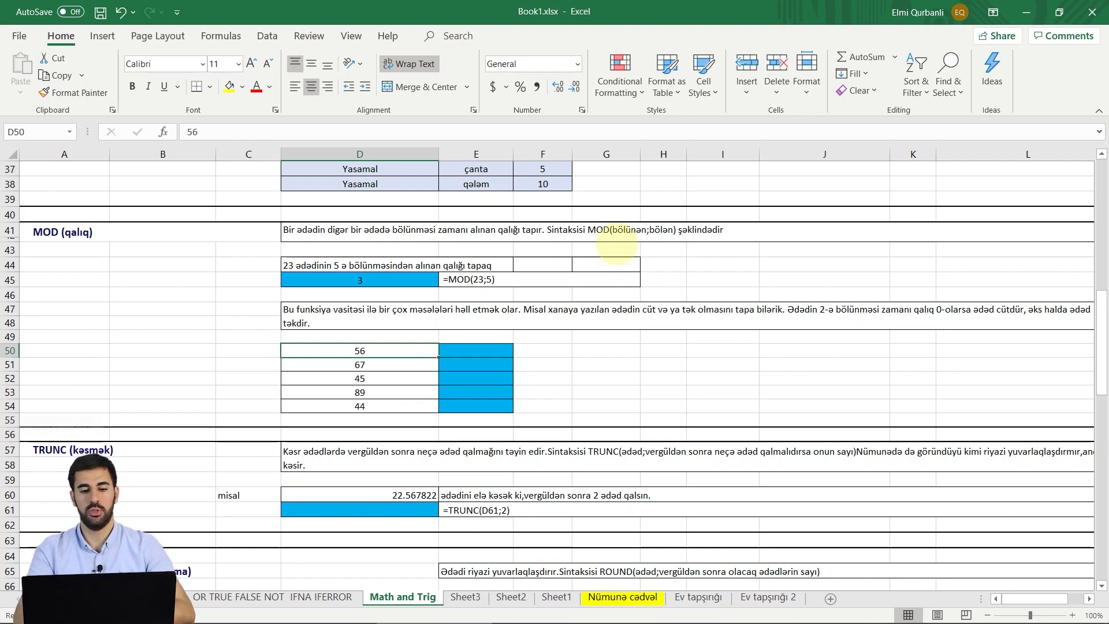
Enter =MOD(D50,2) in E50 and fill it down to E54, giving 0, 1, 1, 1, 0, then begin =IF( in F50.
click(460, 353)
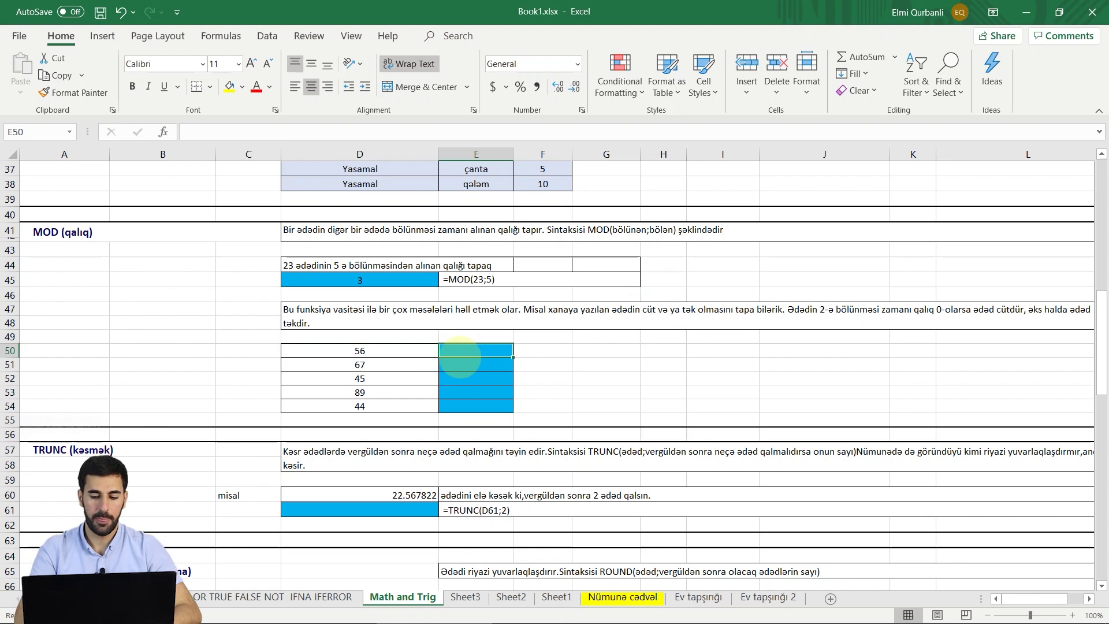
text(=m)
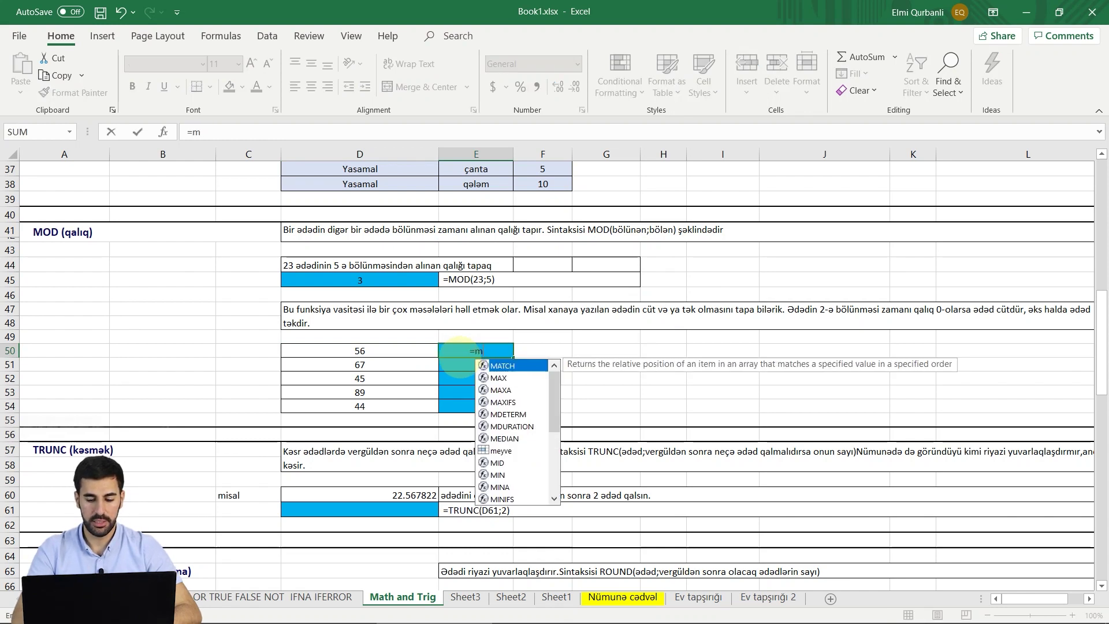
text(od)
key(Tab)
click(411, 352)
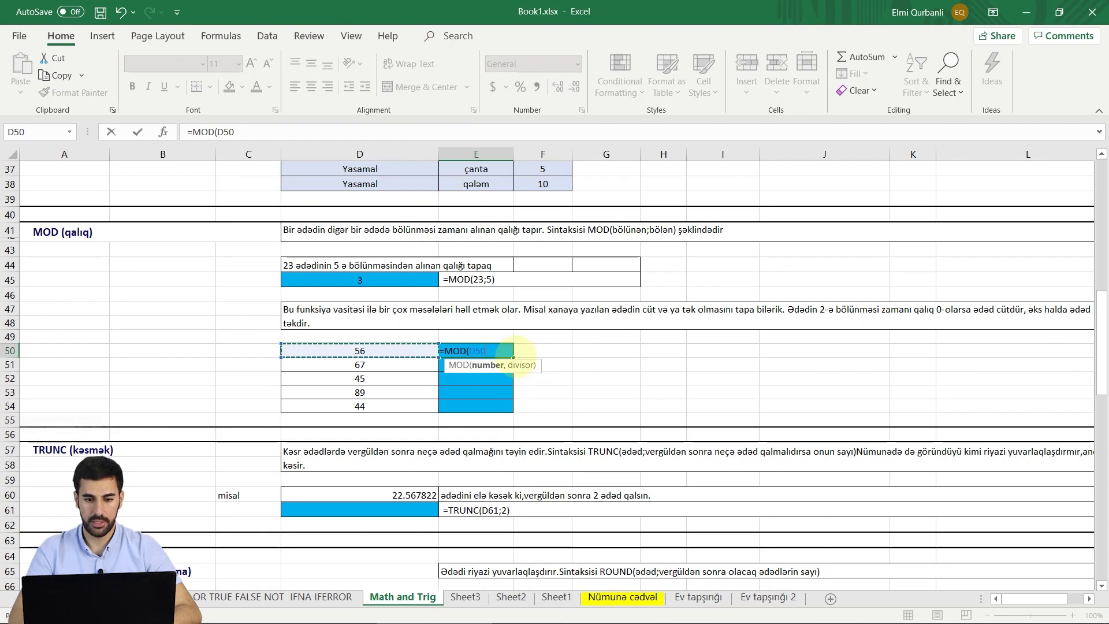
text(ç)
key(BackSpace)
text(,2)
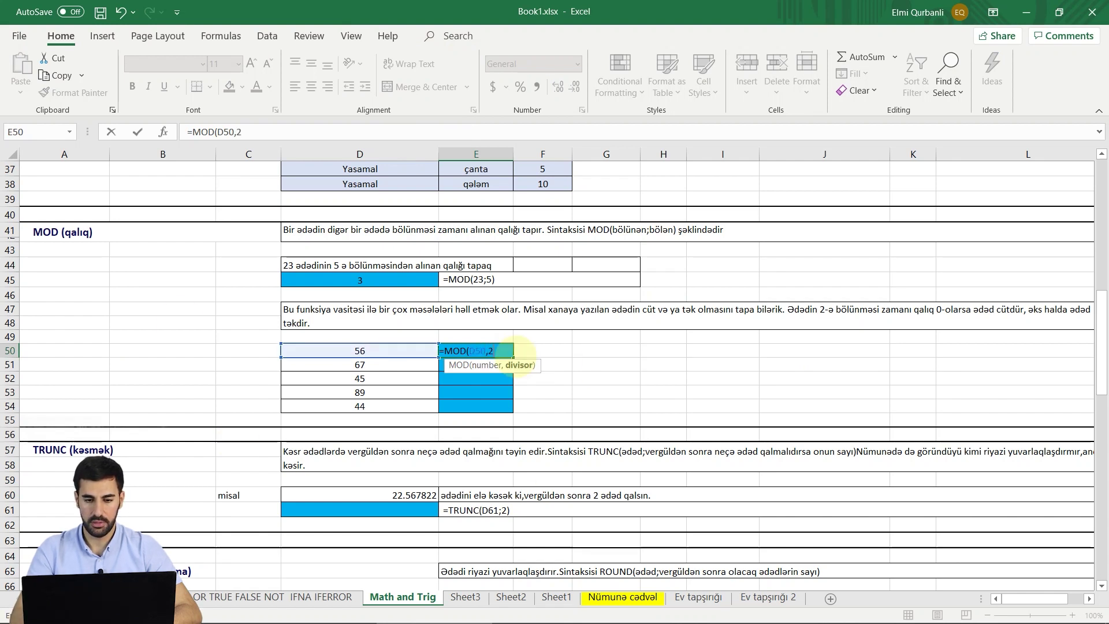
key(ctrl+Return)
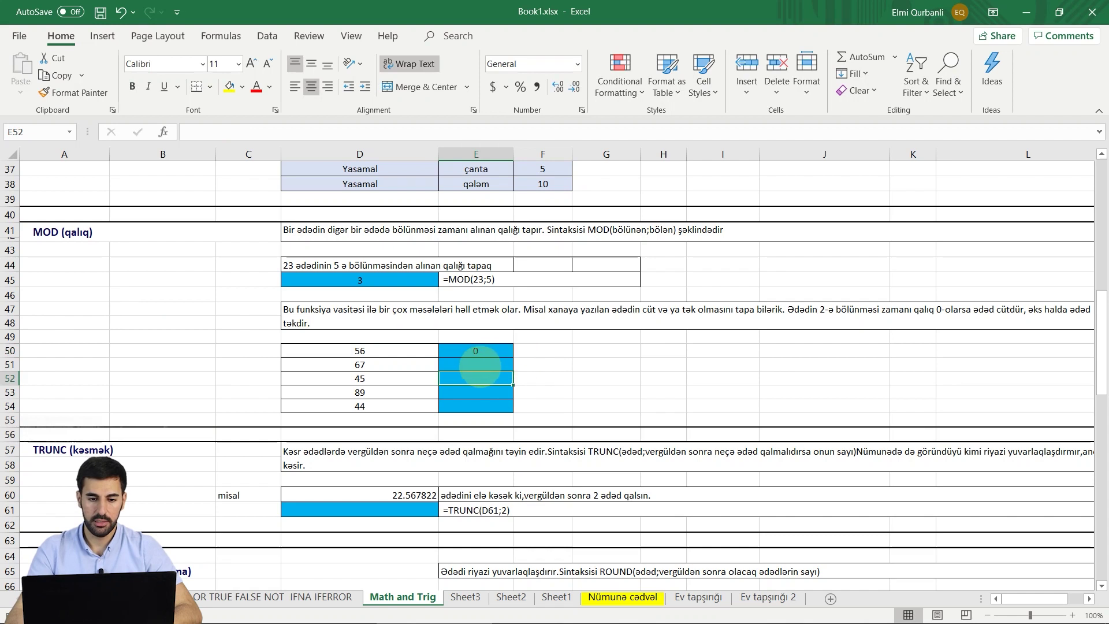
double_click(513, 356)
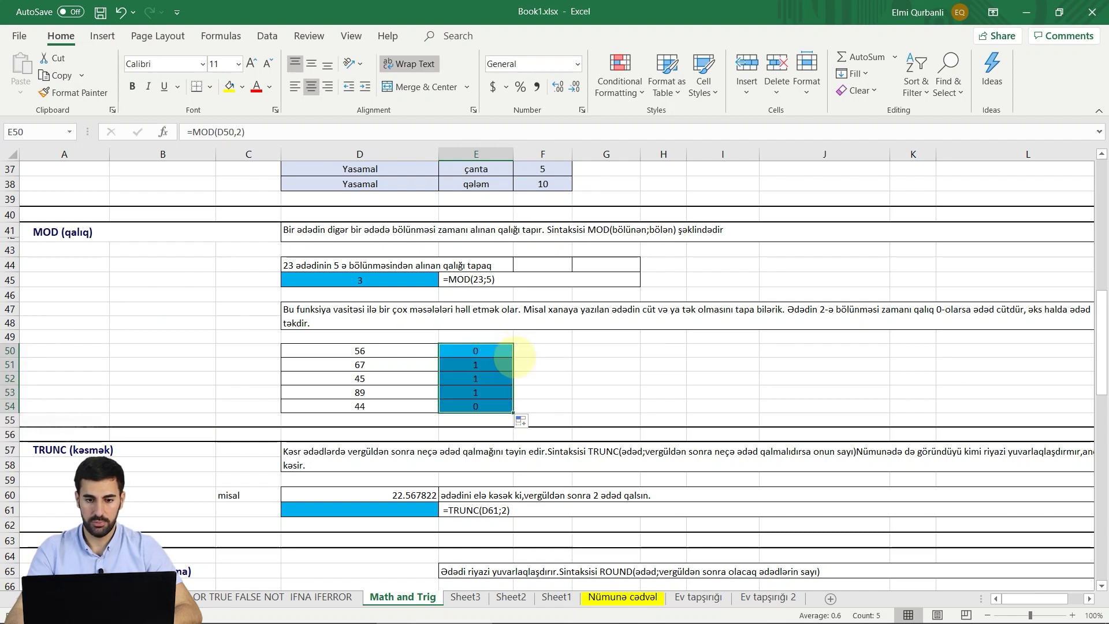
click(539, 357)
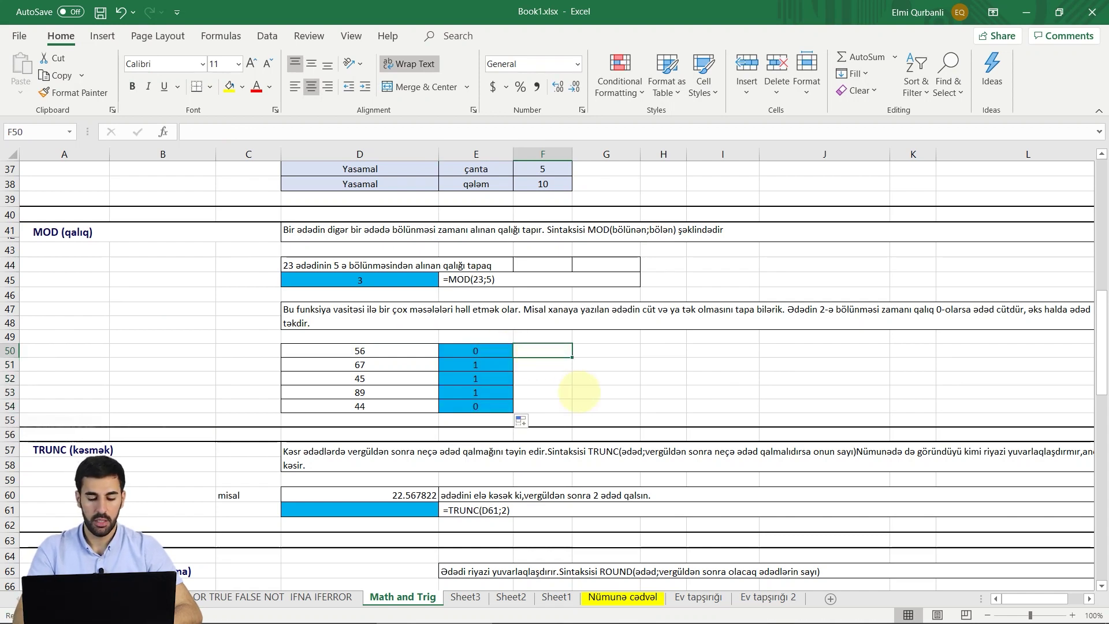
text(=)
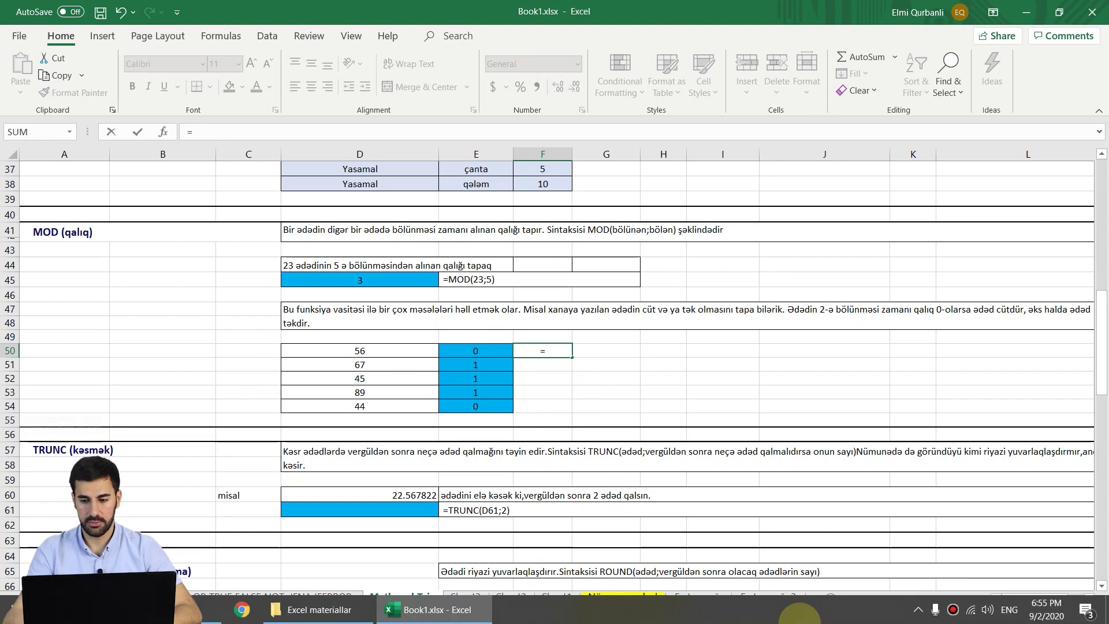
text(IF()
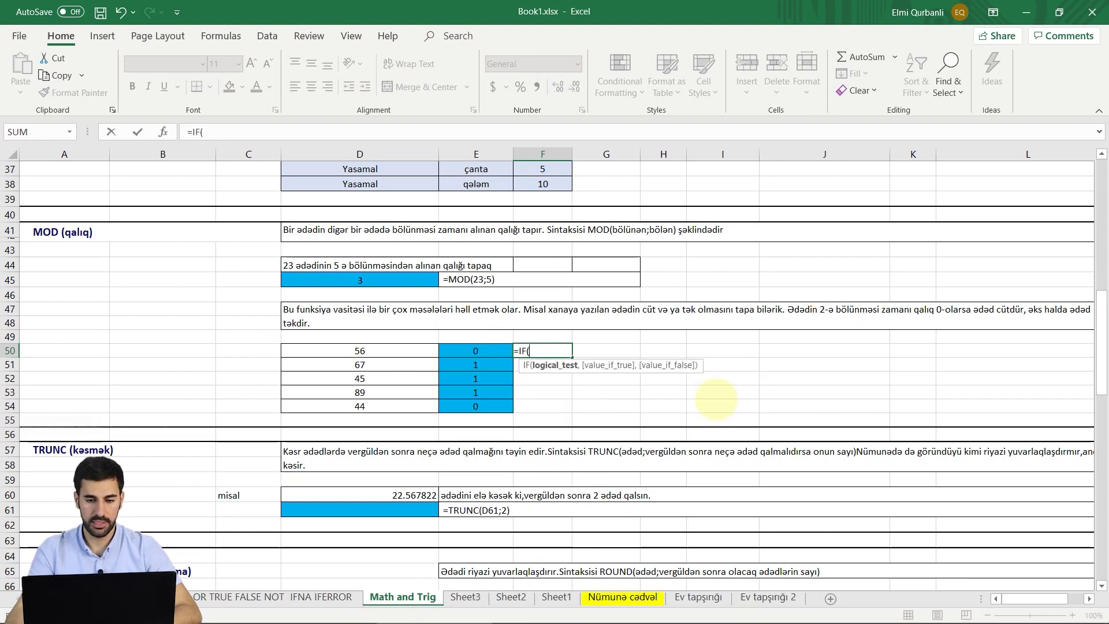
Complete =IF(E50=0,"cut","tek") in F50 and fill to F54, labelling cut, tek, tek, tek, cut.
click(479, 350)
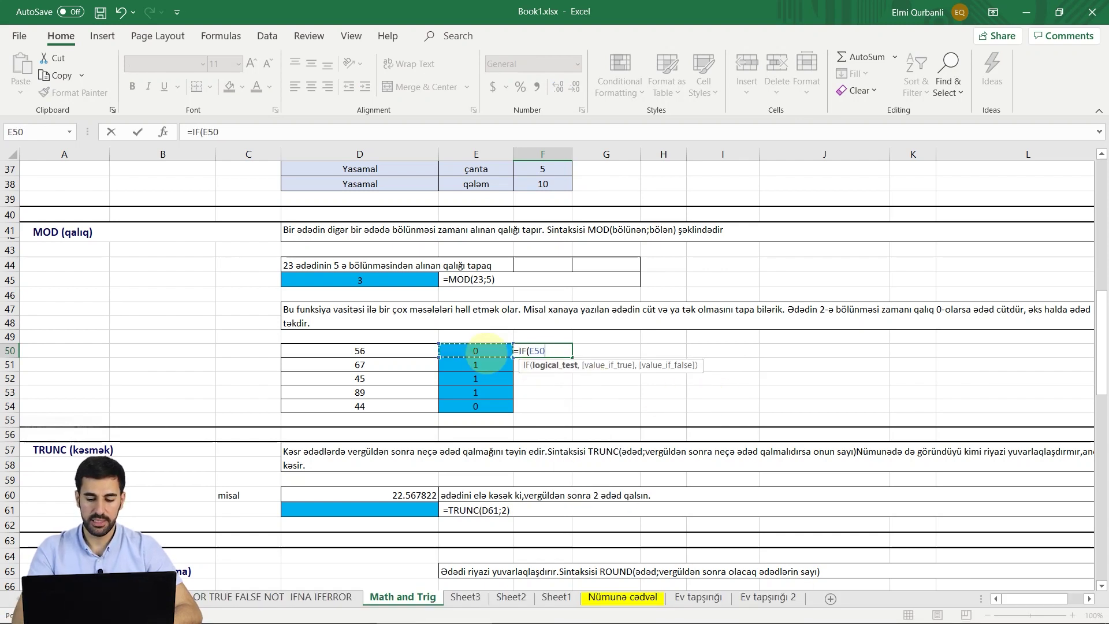
text(=0,)
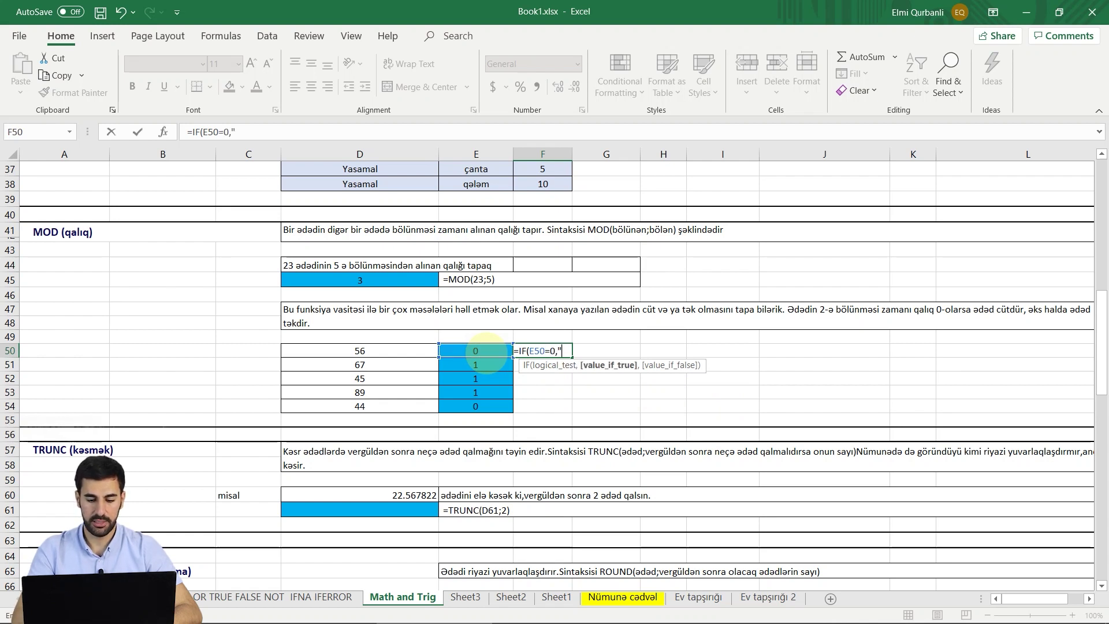
text(c)
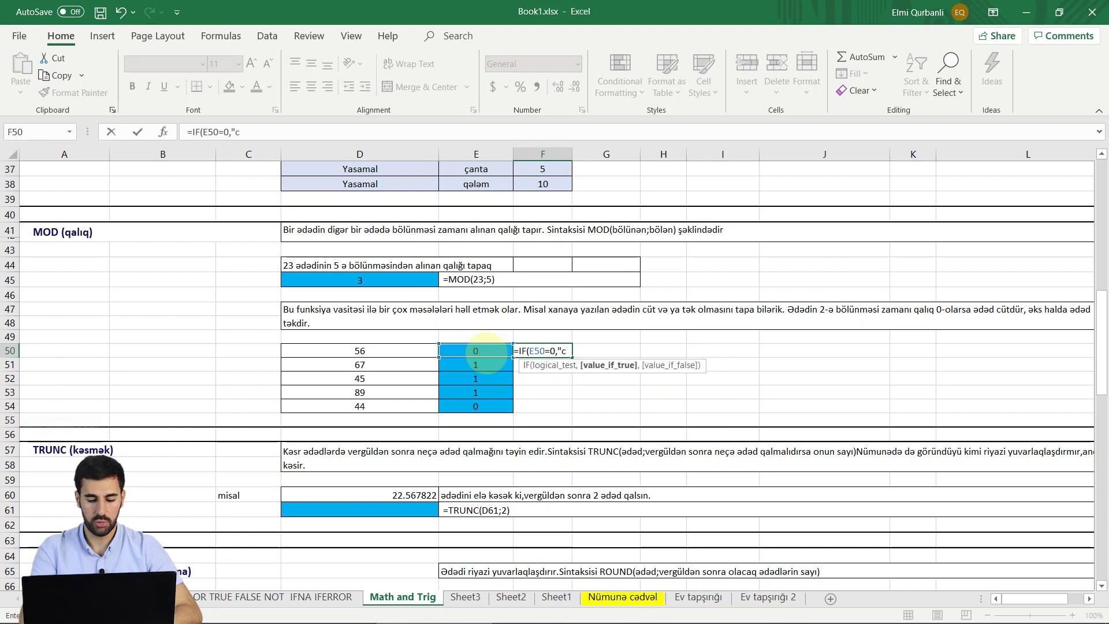
text(ut)
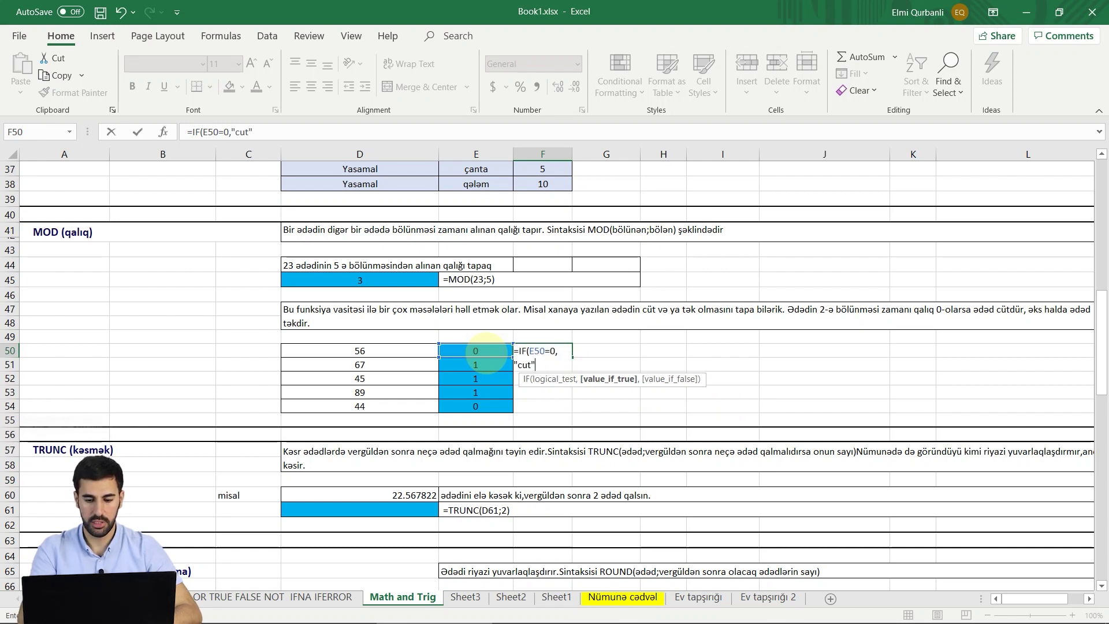
text(,"tek)
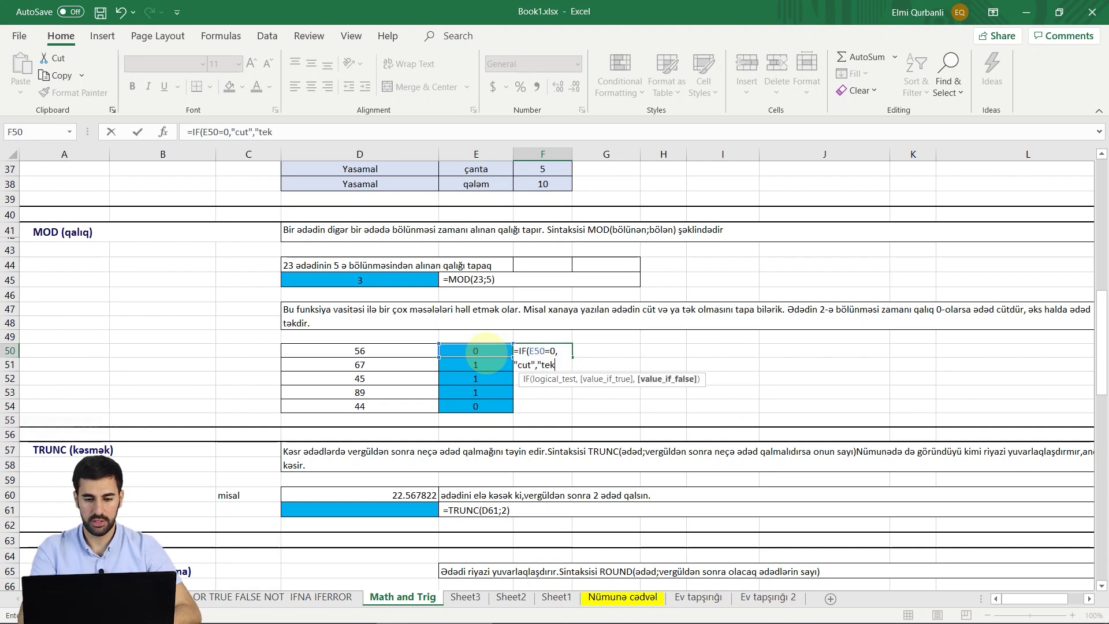
text())
key(Return)
click(542, 349)
double_click(571, 357)
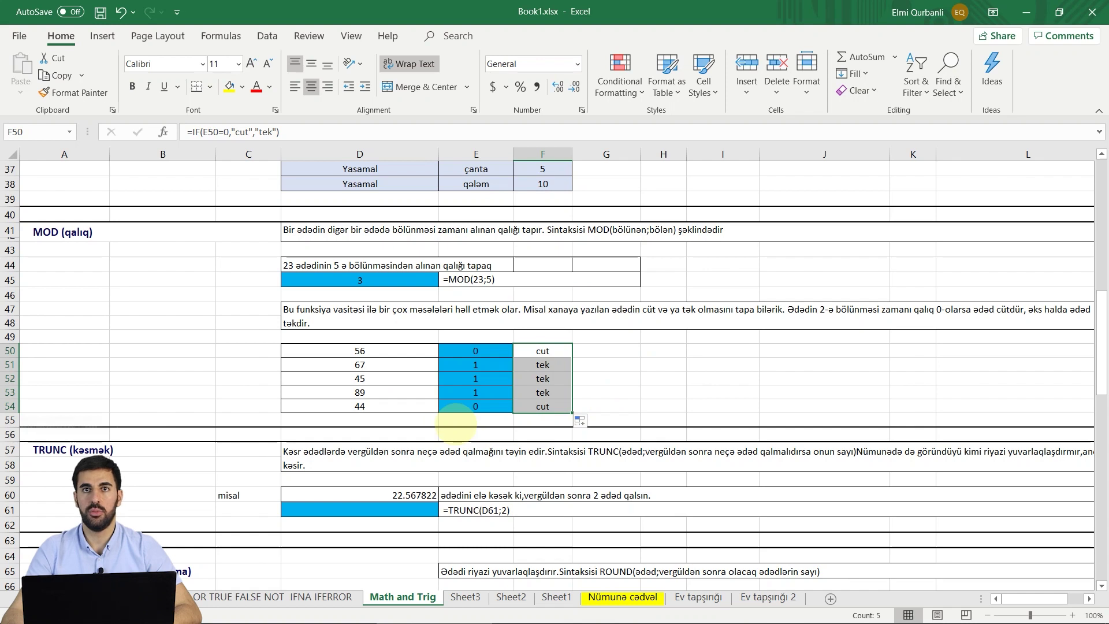
drag(476, 350, 553, 407)
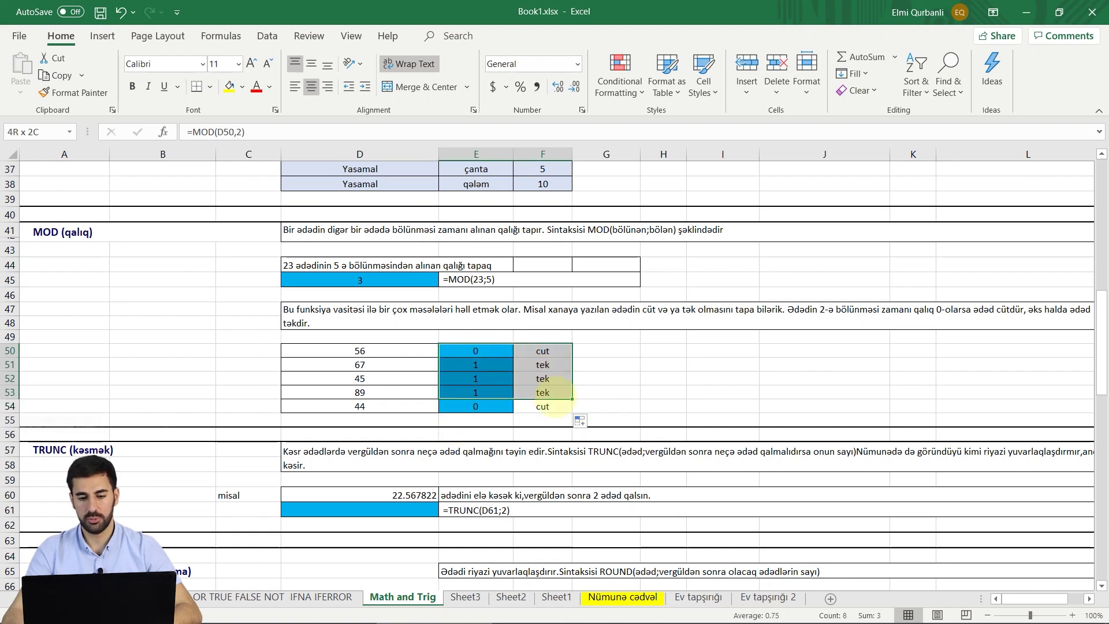
Clear E50:F54 and enter =IF(MOD(D50,2)=0,"cut","tek") in E50 as a single nested formula.
key(Delete)
click(491, 351)
text(=IF)
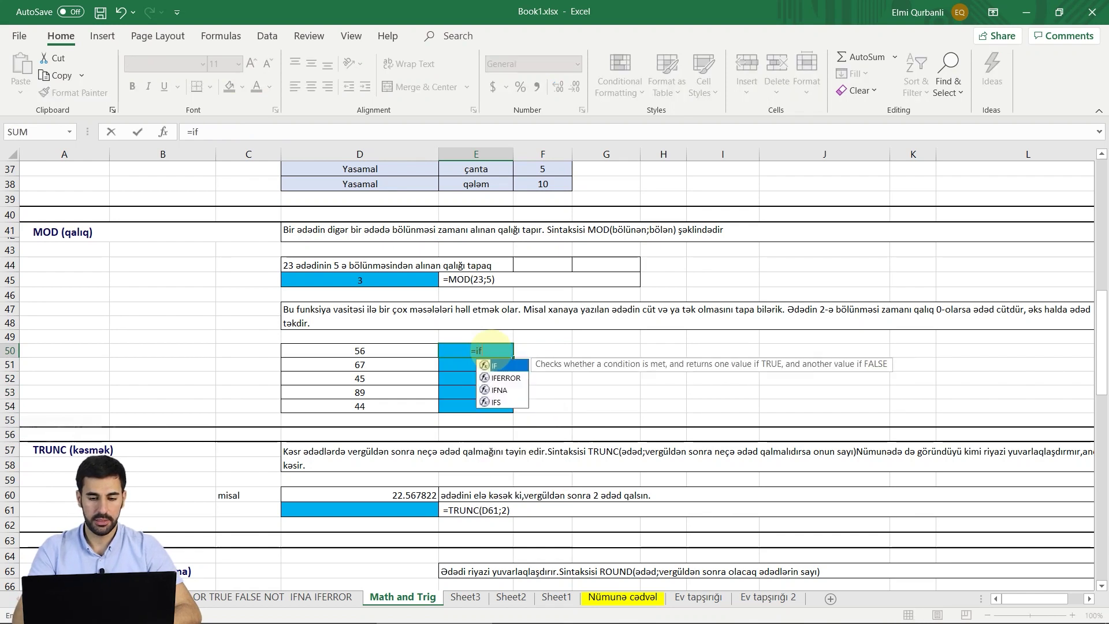
text((moid)
key(Return)
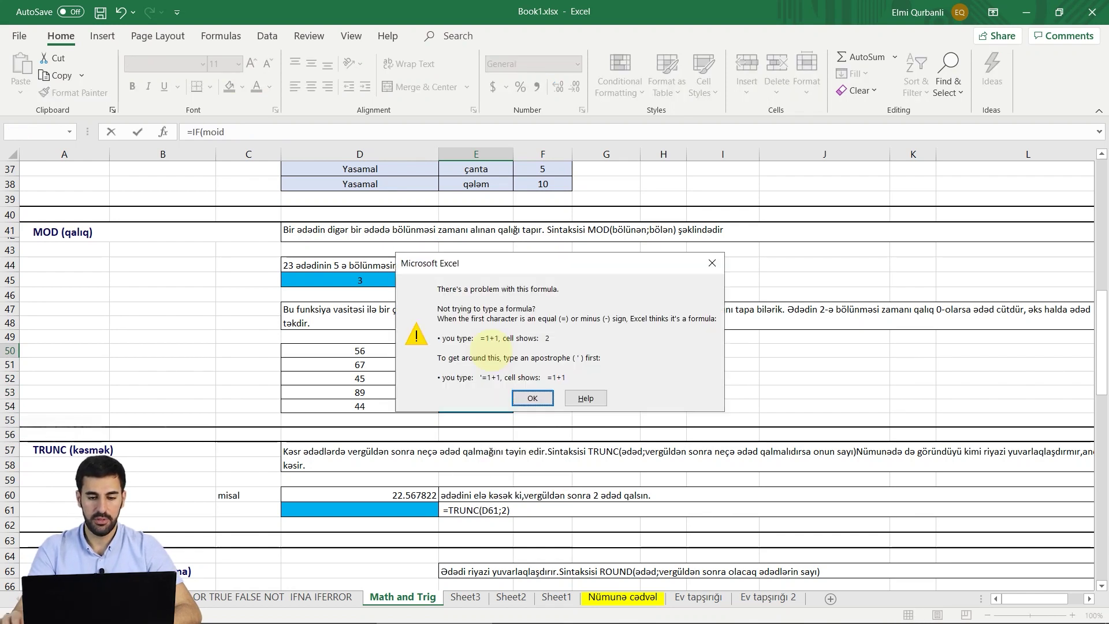
click(712, 263)
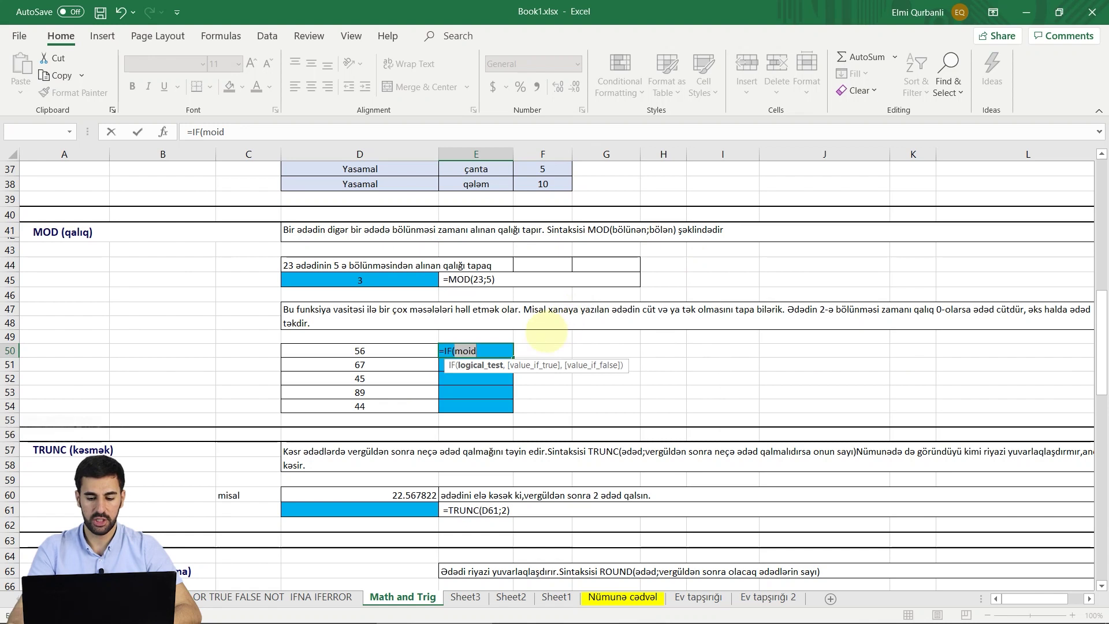
text(mod)
key(Tab)
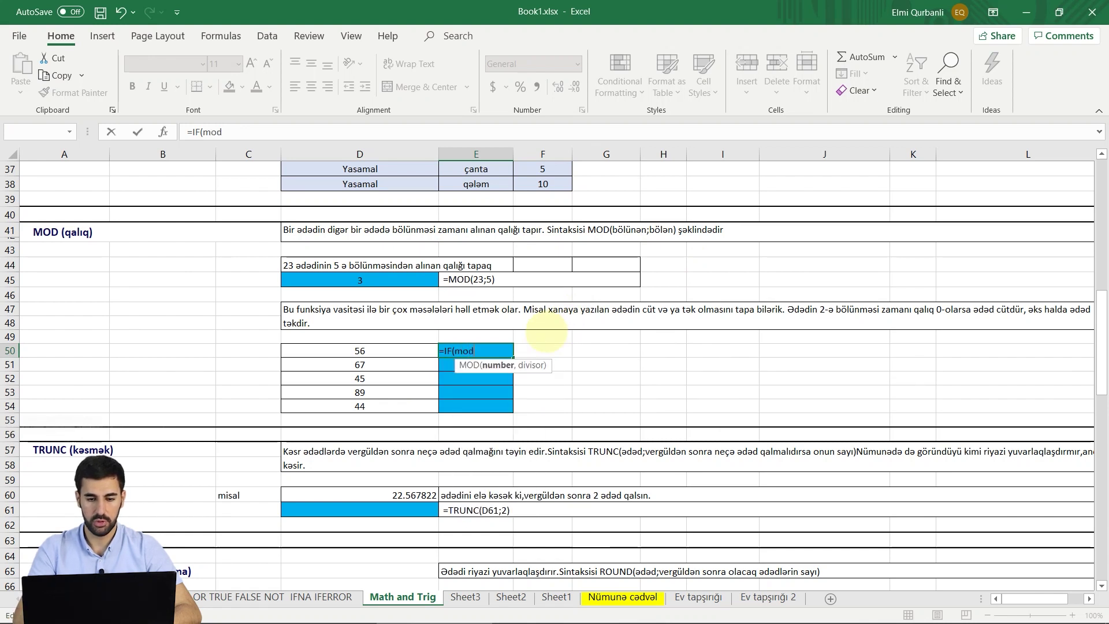
click(409, 351)
text(,2))
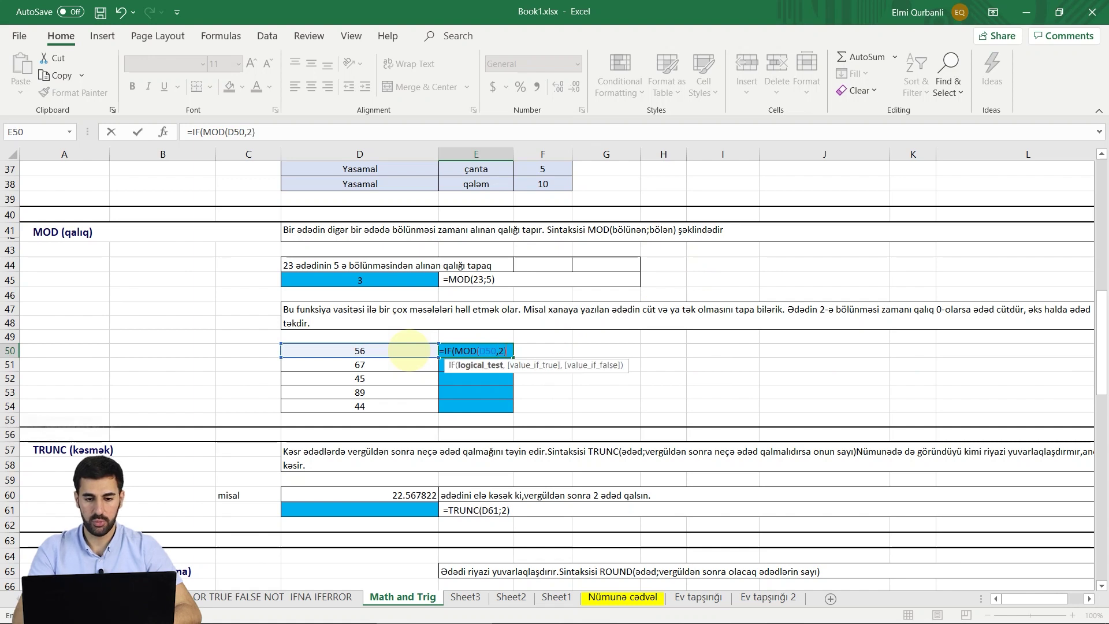
text(=)
text(0,)
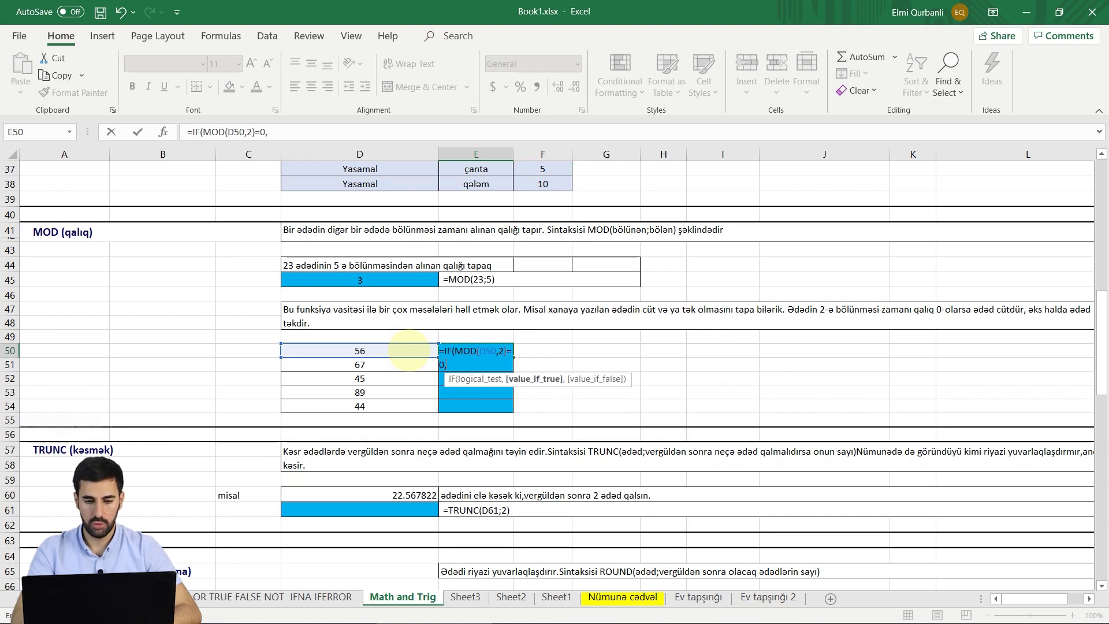
text("cu)
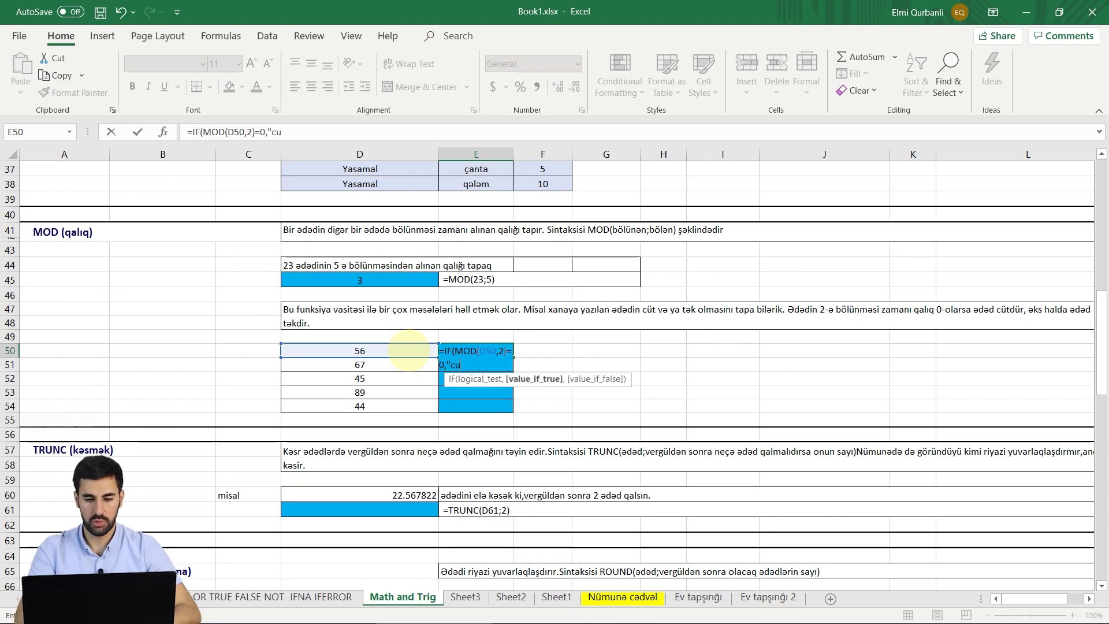
text(t","tek")
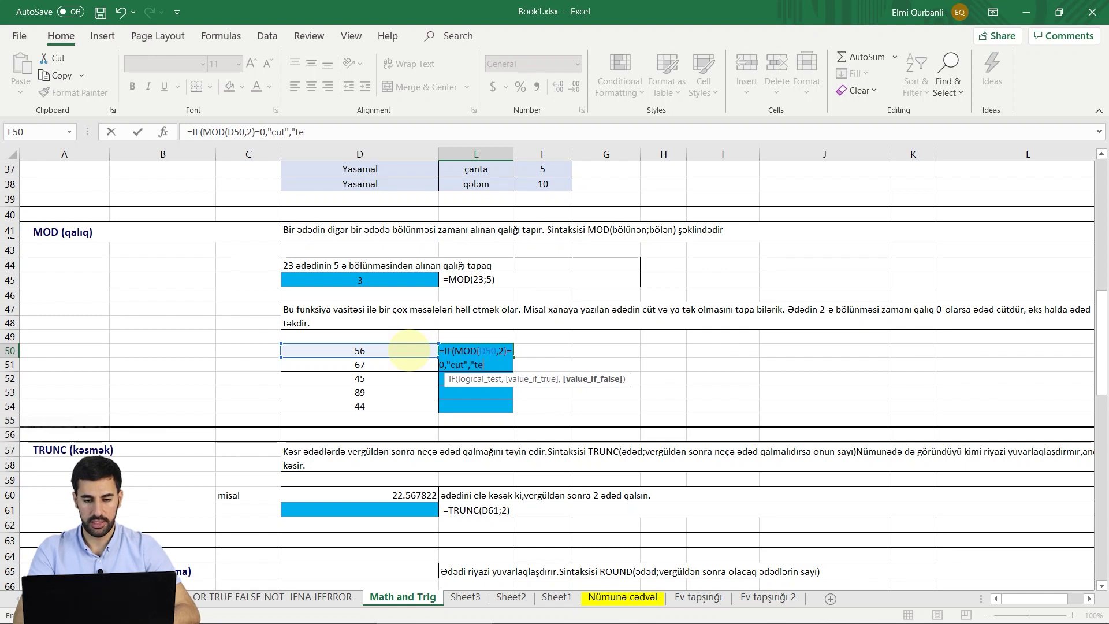
text())
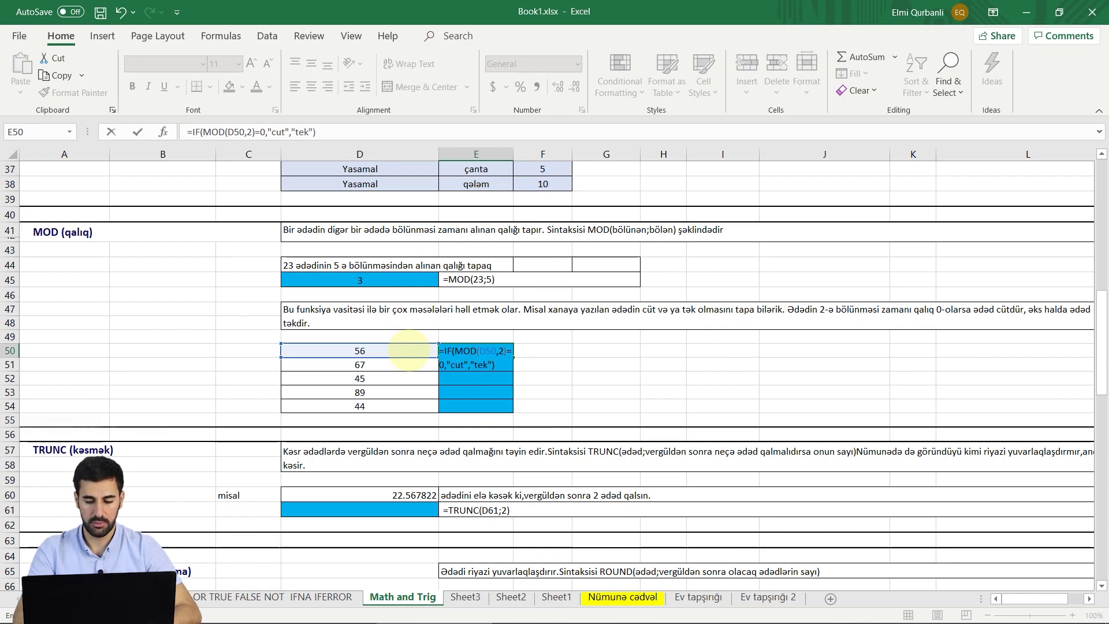
key(Return)
Fill the parity formula down to E54 and change D50 from 56 to 55 so it reads tek.
click(494, 353)
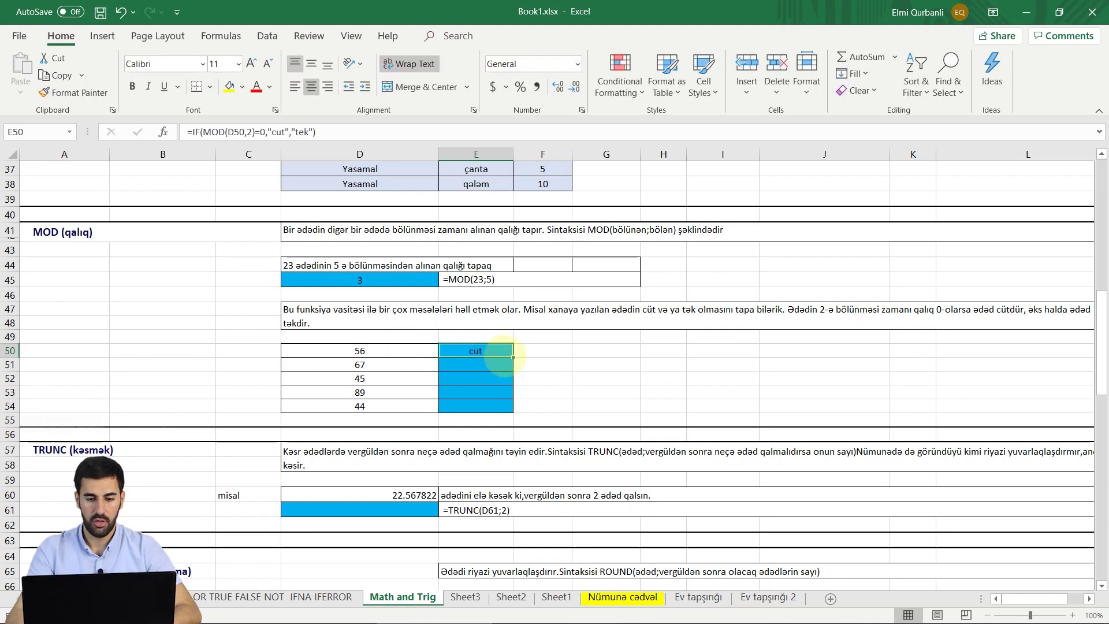
double_click(512, 357)
click(411, 350)
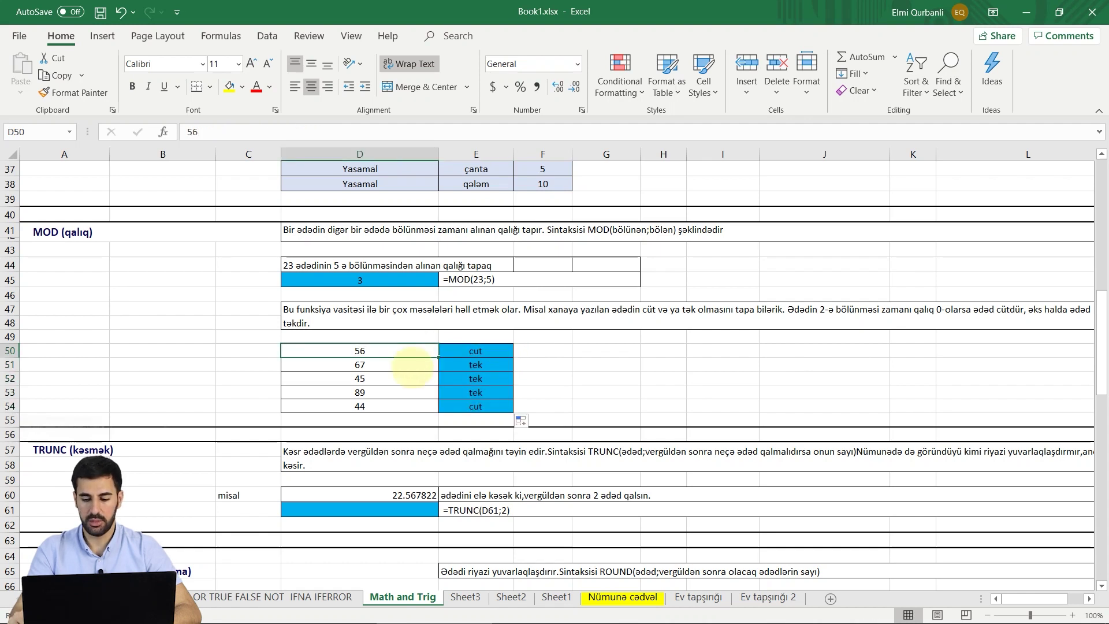
text(55)
key(Return)
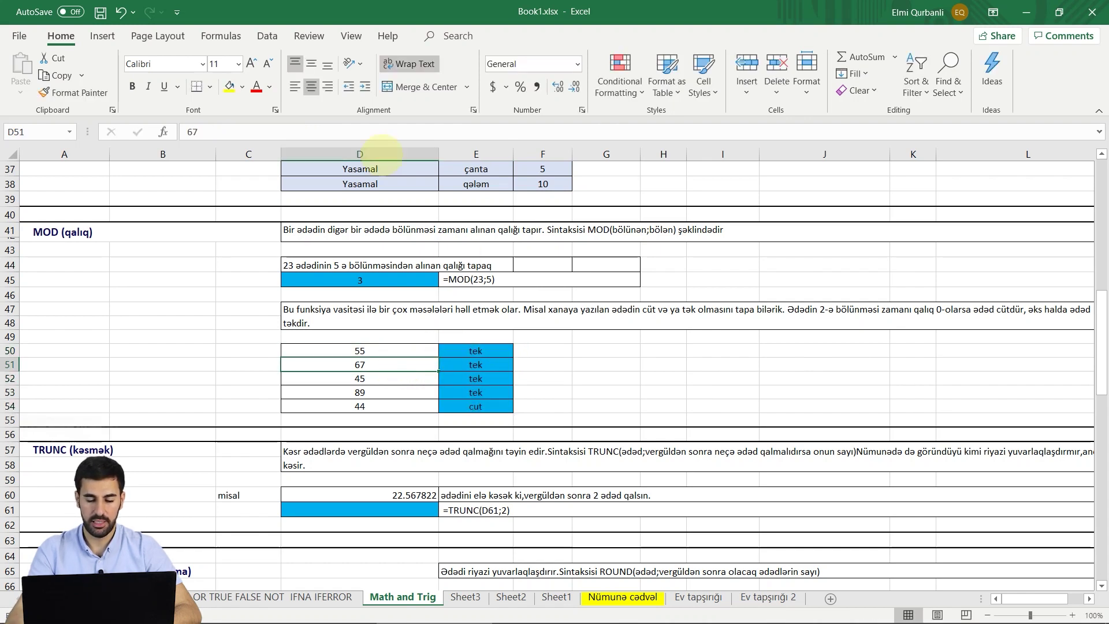
Scroll down to the TRUNC section and select result cell D61.
scroll(329, 304, down, 2)
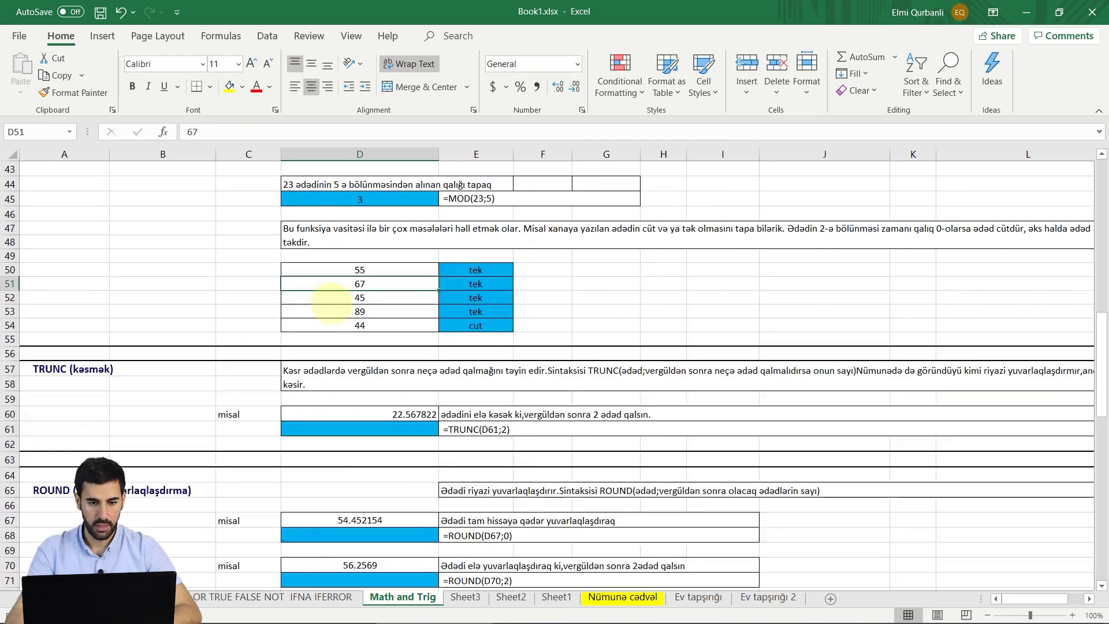
scroll(335, 300, down, 2)
scroll(347, 297, down, 1)
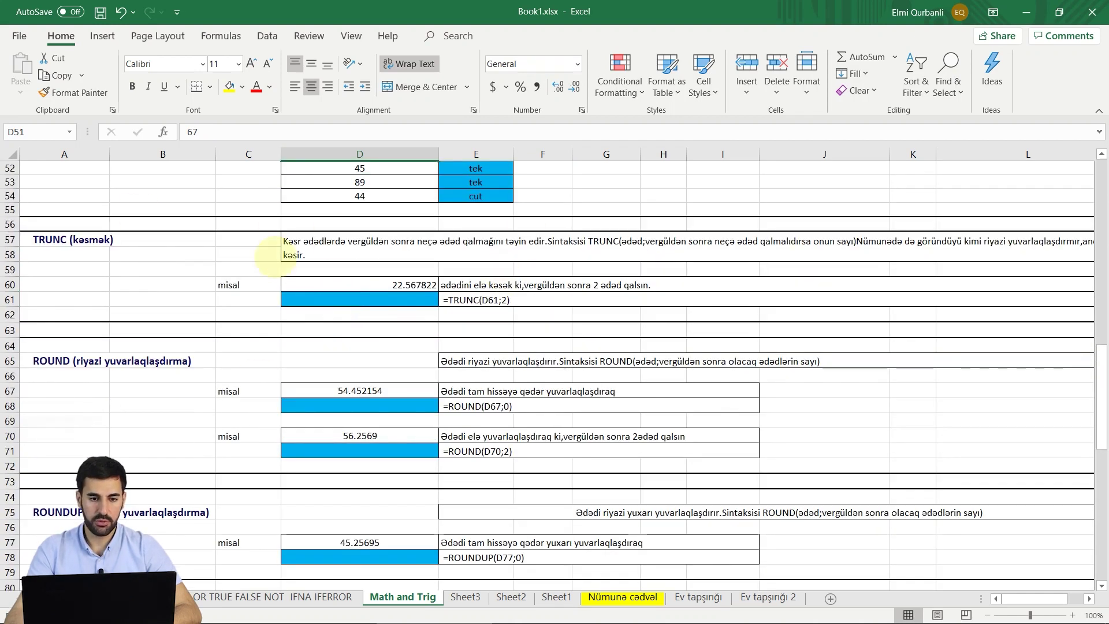
scroll(277, 257, down, 1)
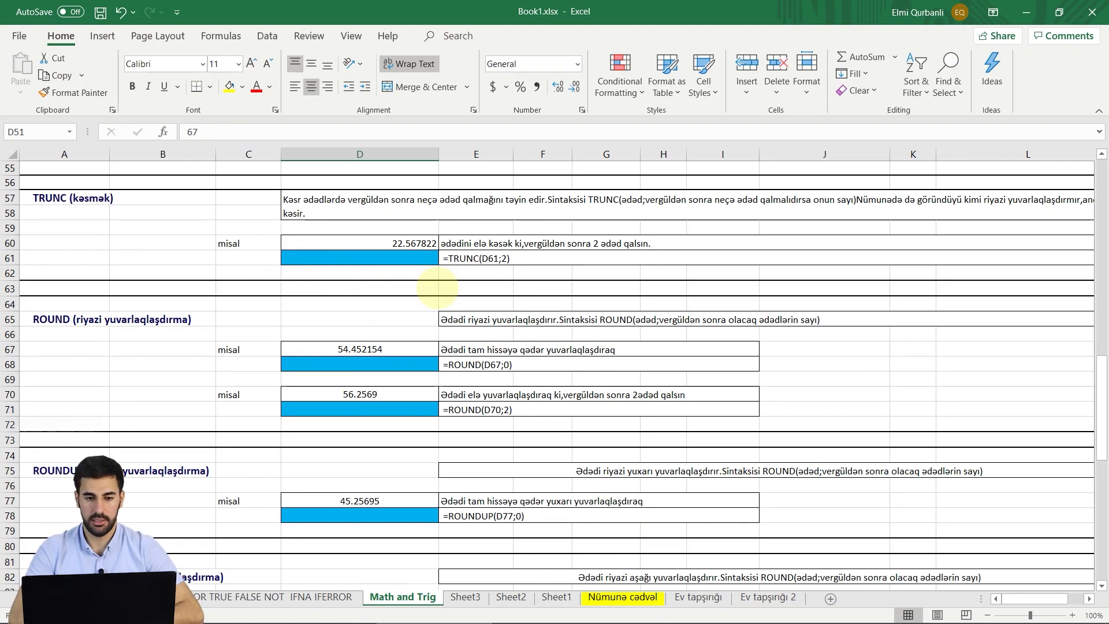
click(414, 257)
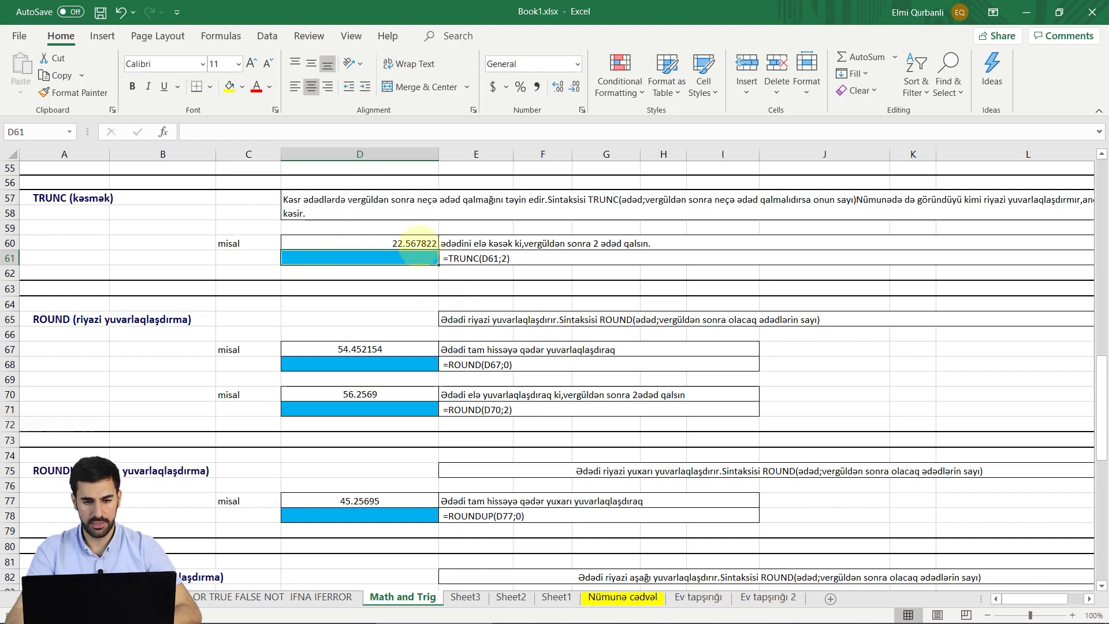
Enter =TRUNC(D60,2) in D61 through Function Arguments, showing 22.56.
text(=trun)
key(Tab)
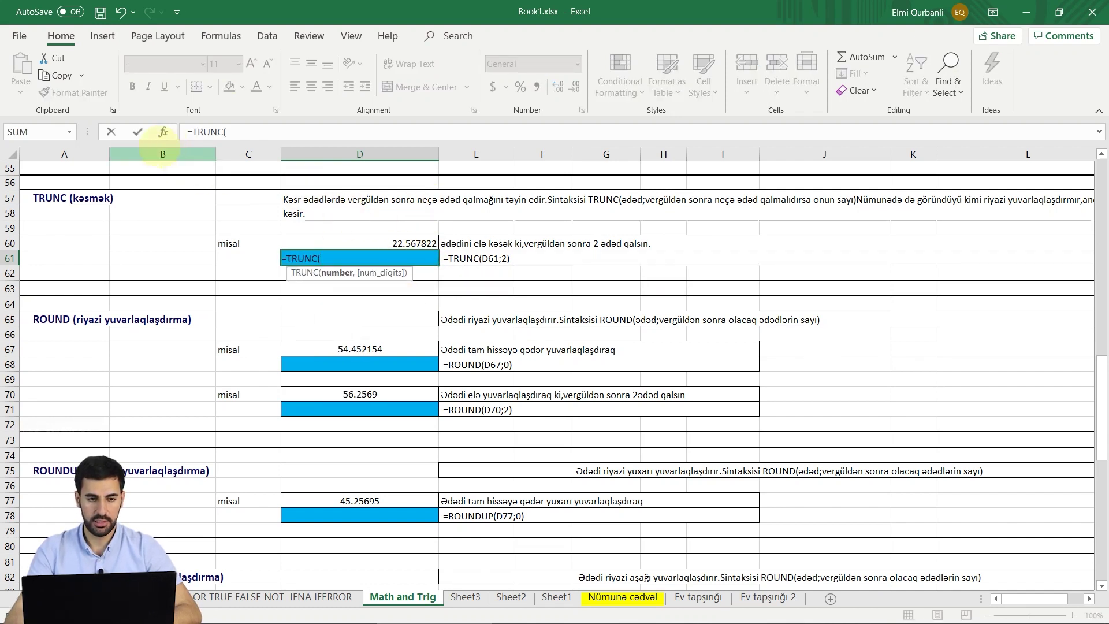
click(163, 131)
click(419, 243)
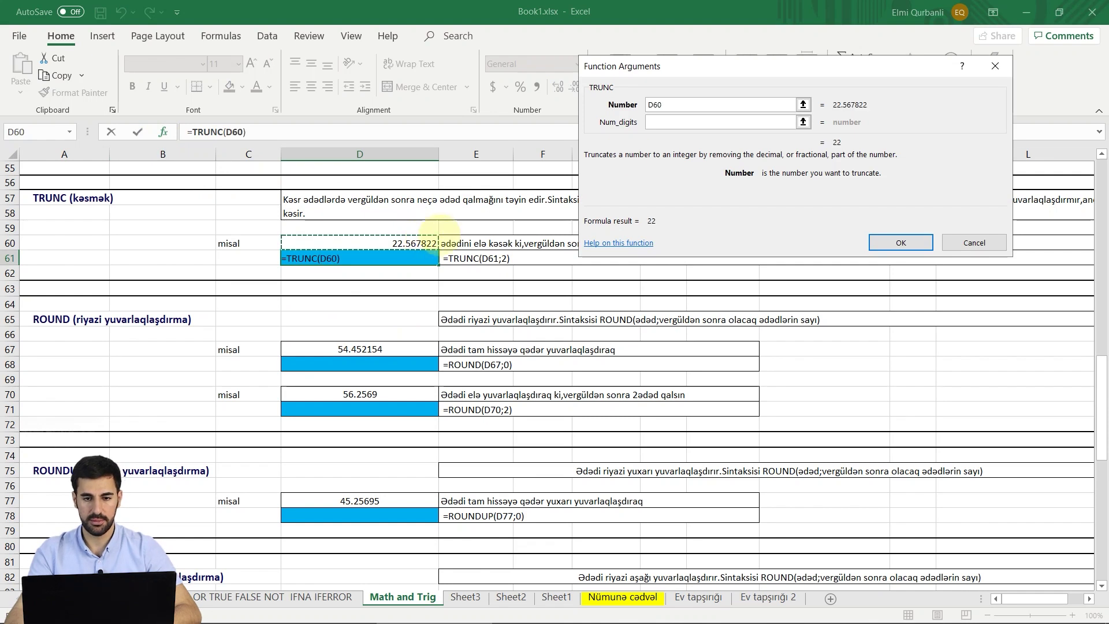
click(669, 122)
drag(714, 65, 740, 211)
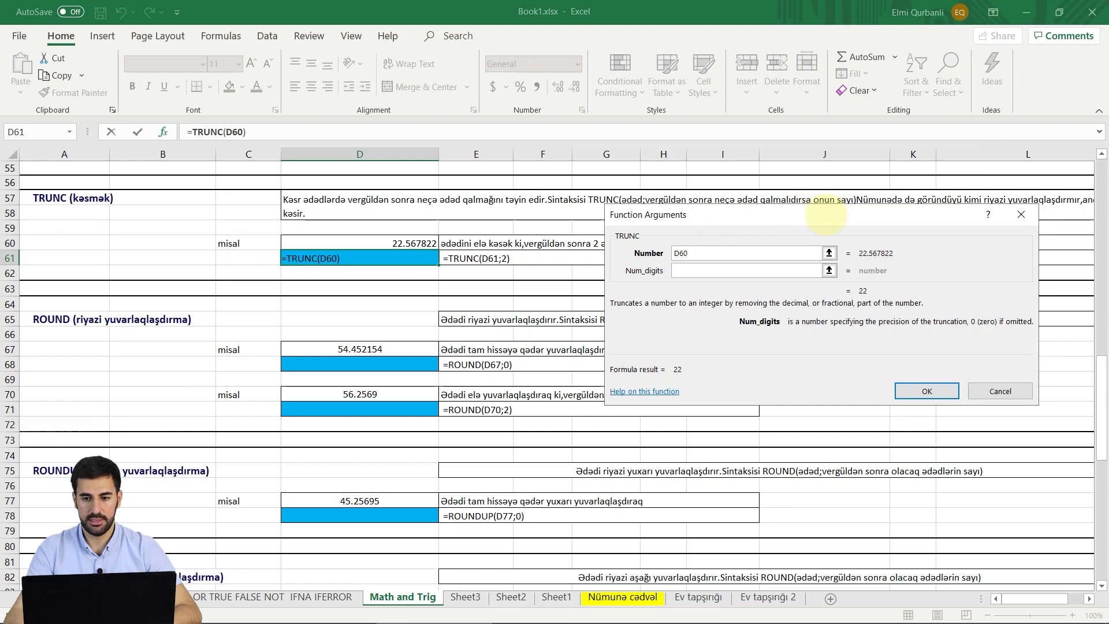
drag(826, 214, 823, 202)
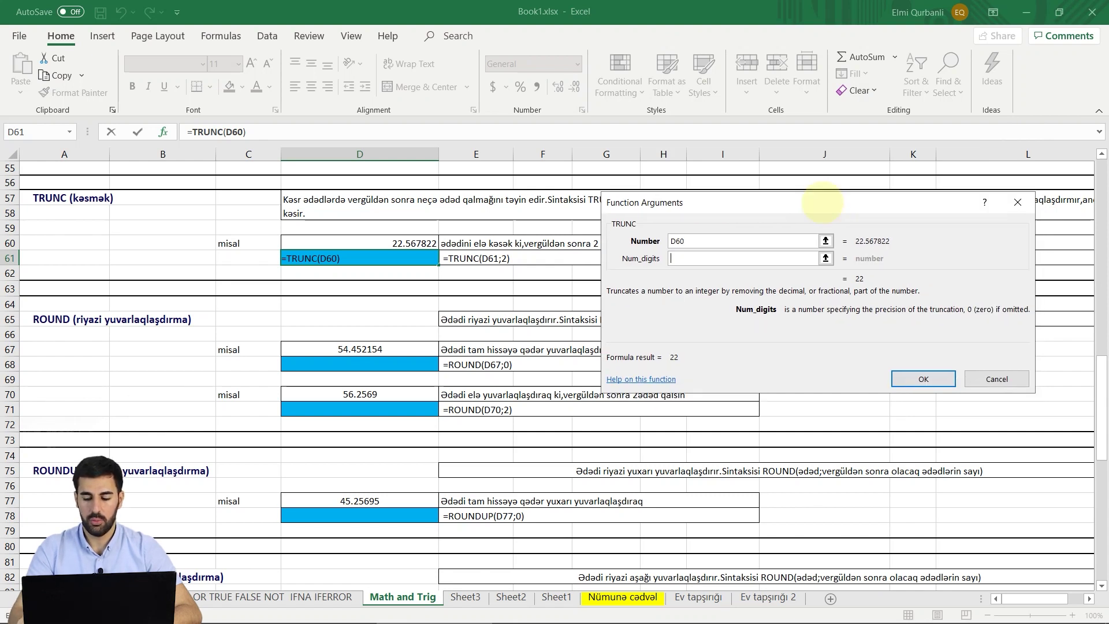
text(2)
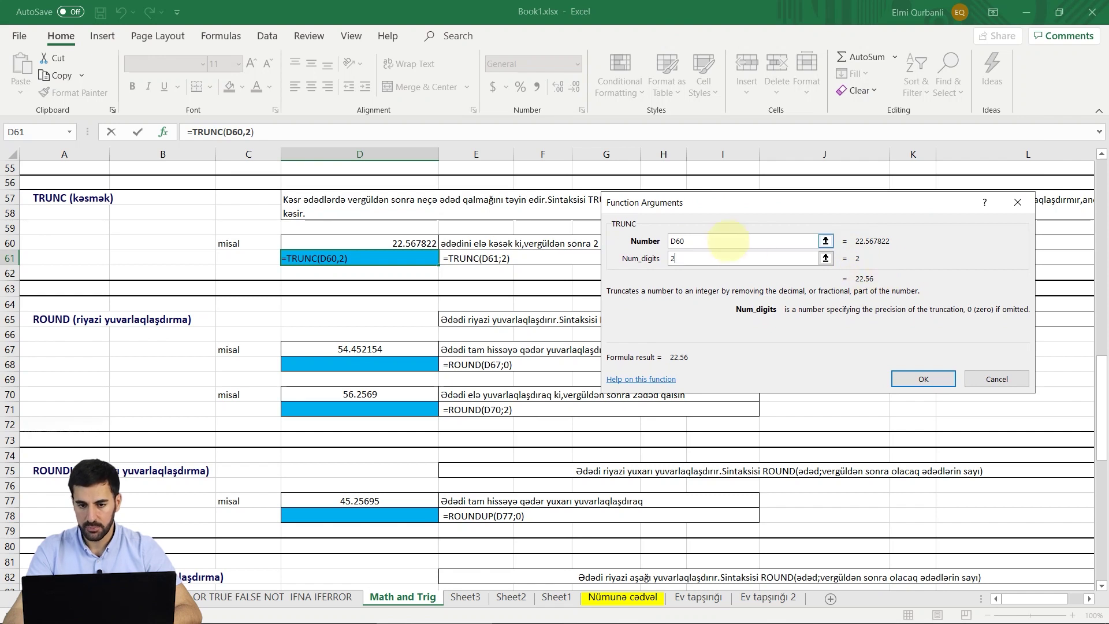
key(BackSpace)
text(1)
key(BackSpace)
text(2)
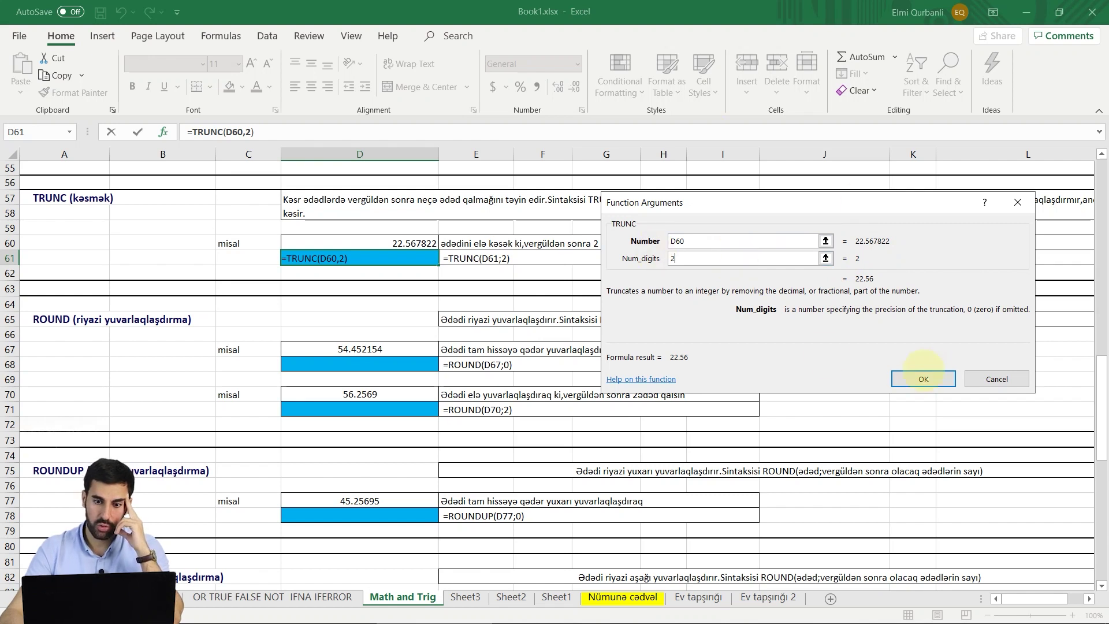
click(923, 378)
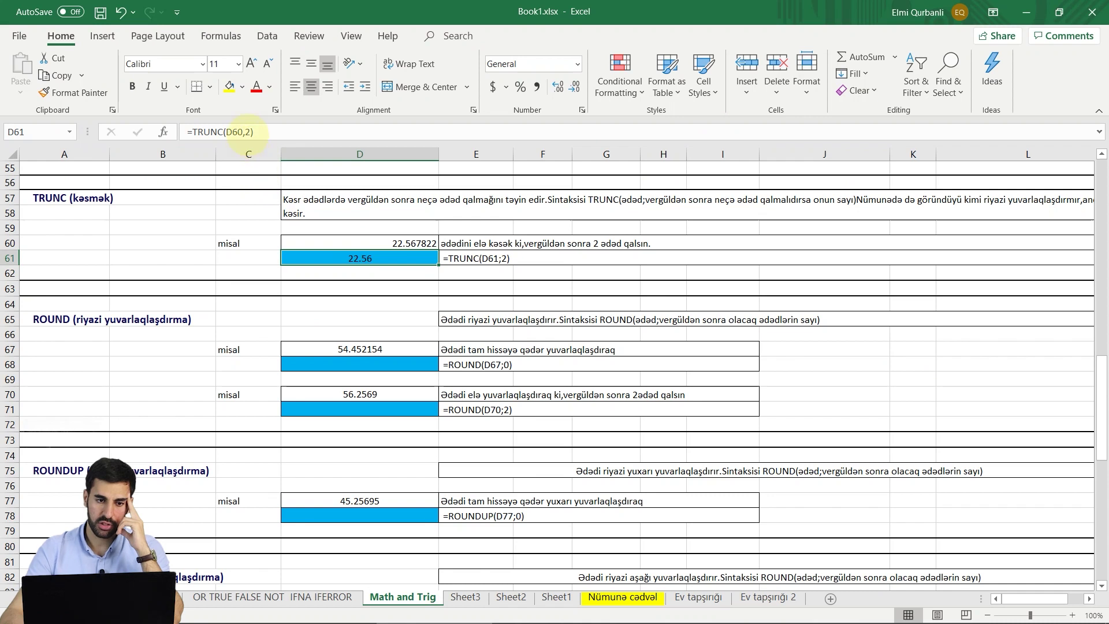
Change D61's TRUNC digits to 5 (22.56782), then remove them so it shows 22.
key(F2)
key(Return)
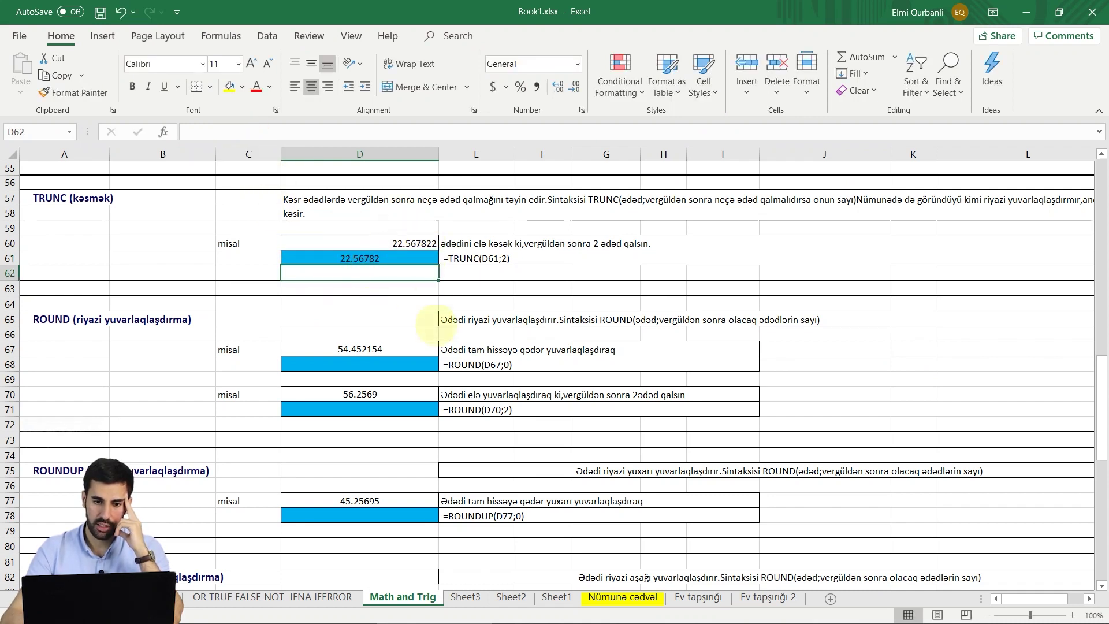
click(376, 258)
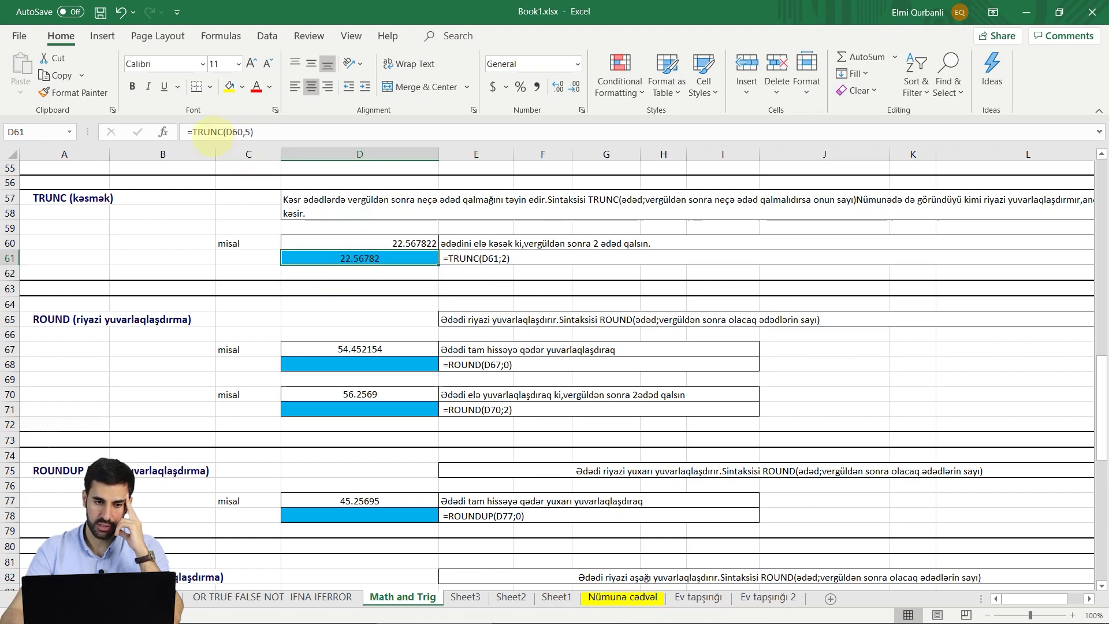
click(245, 131)
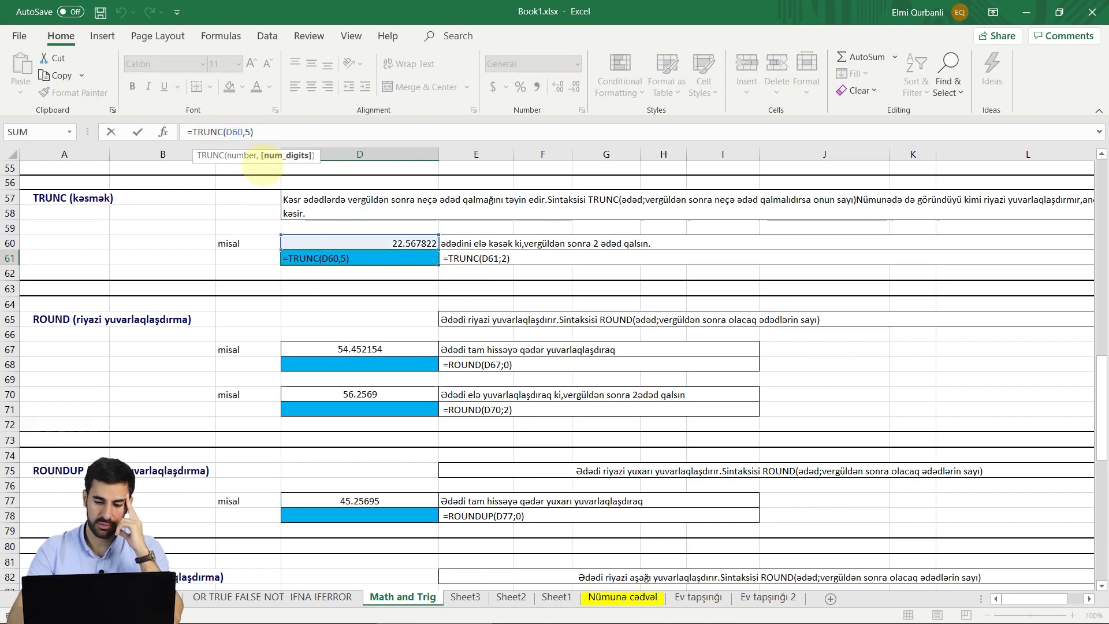
text(0)
key(Return)
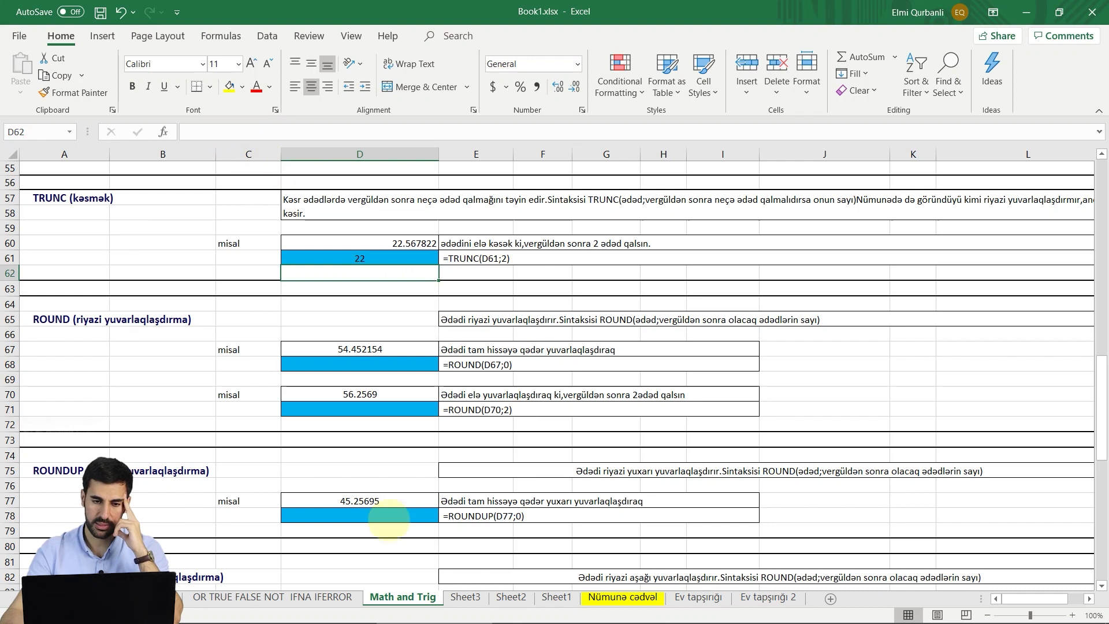
scroll(352, 289, down, 1)
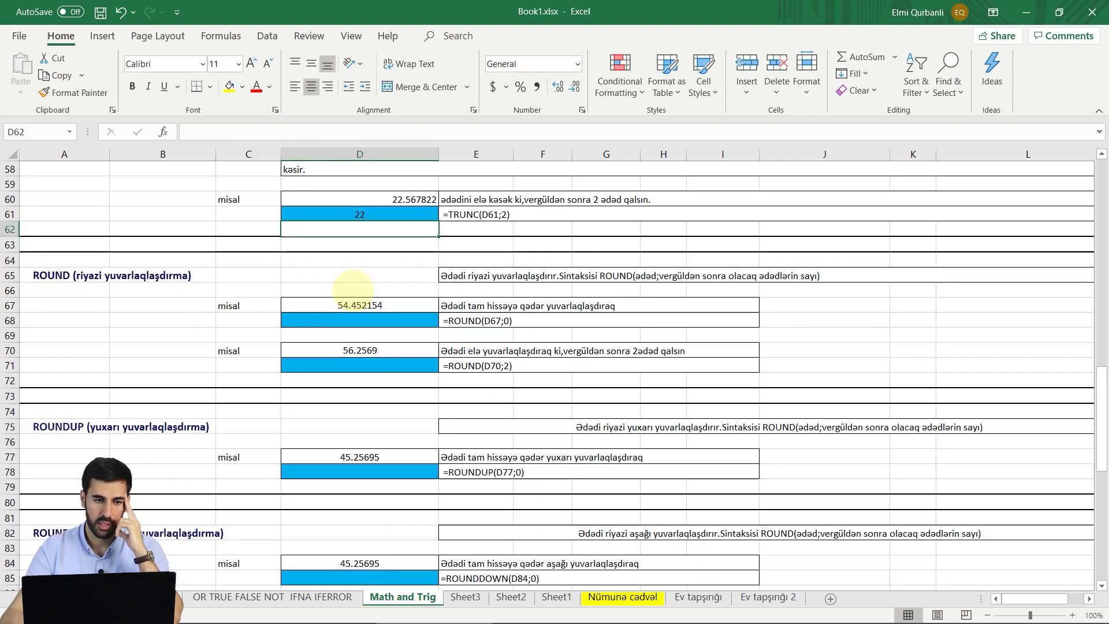